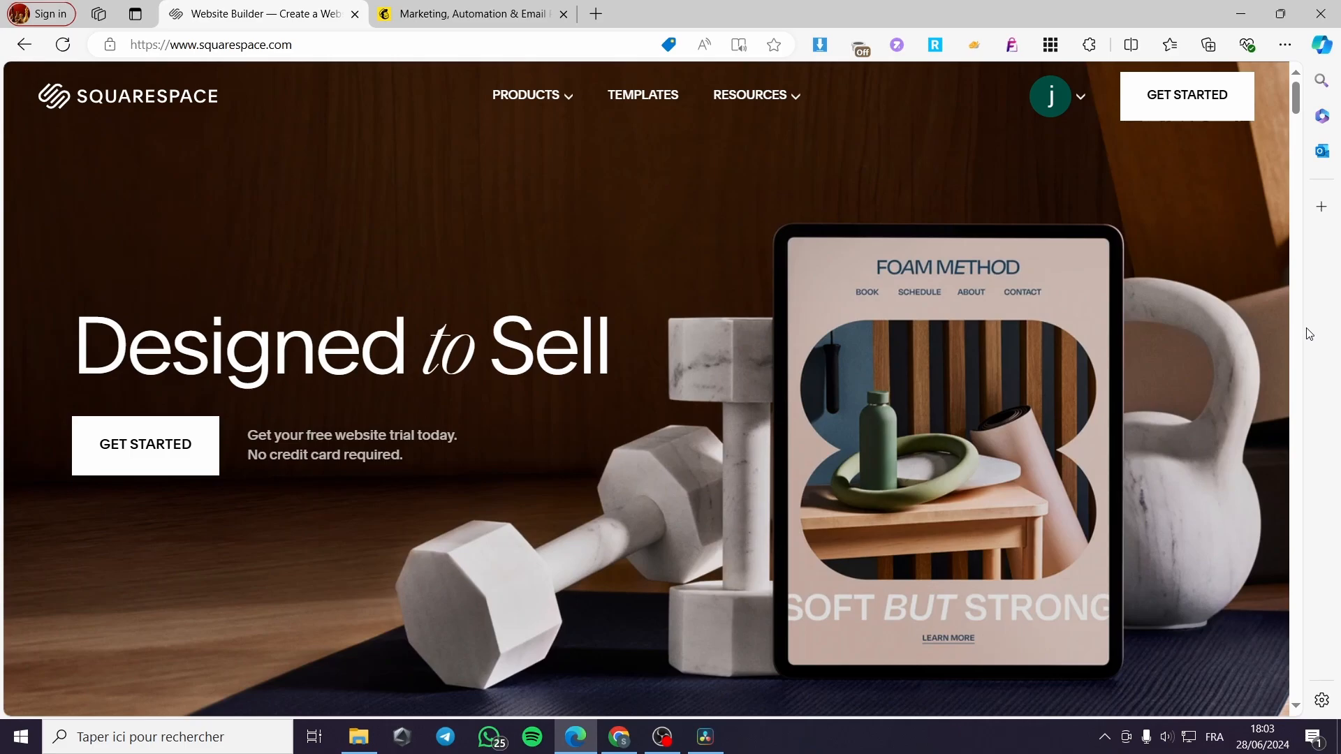
- Go to the Squarespace Account Dashboard from the account avatar menu after checking the Mailchimp tab
left_click(475, 14)
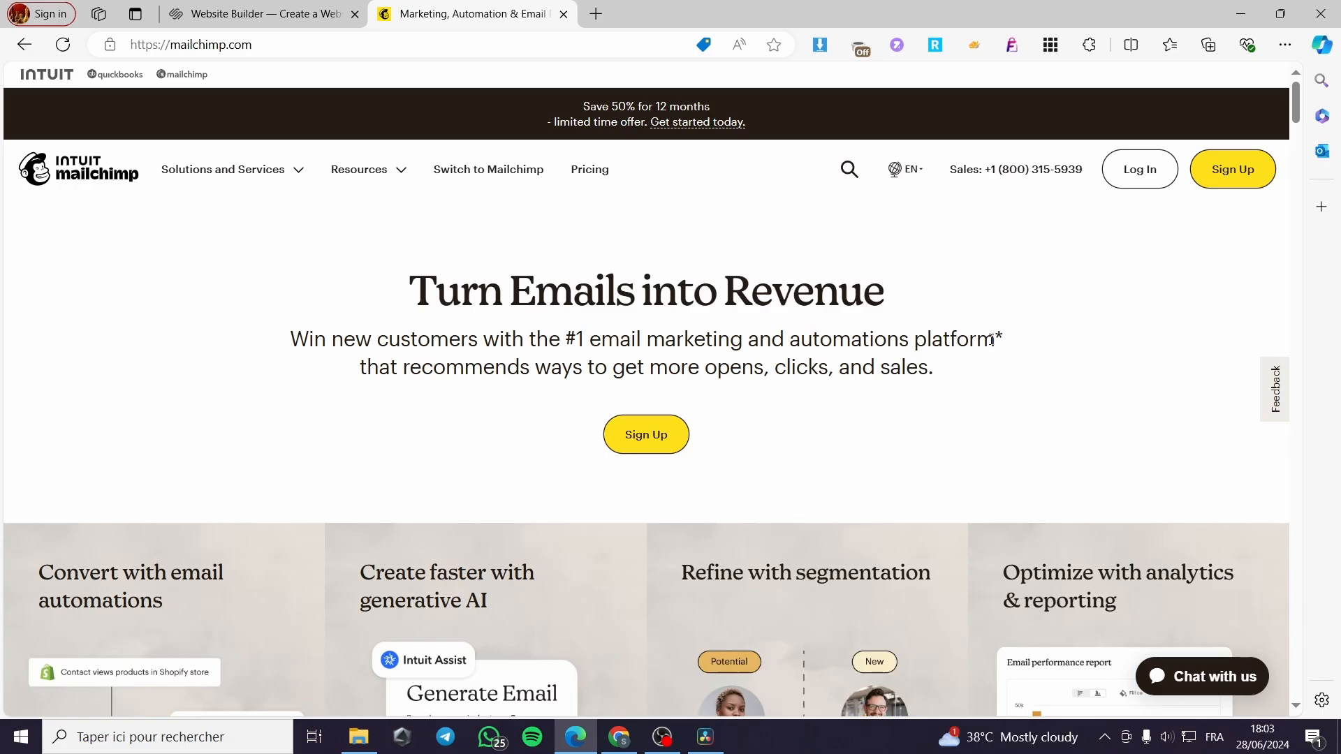
left_click(220, 8)
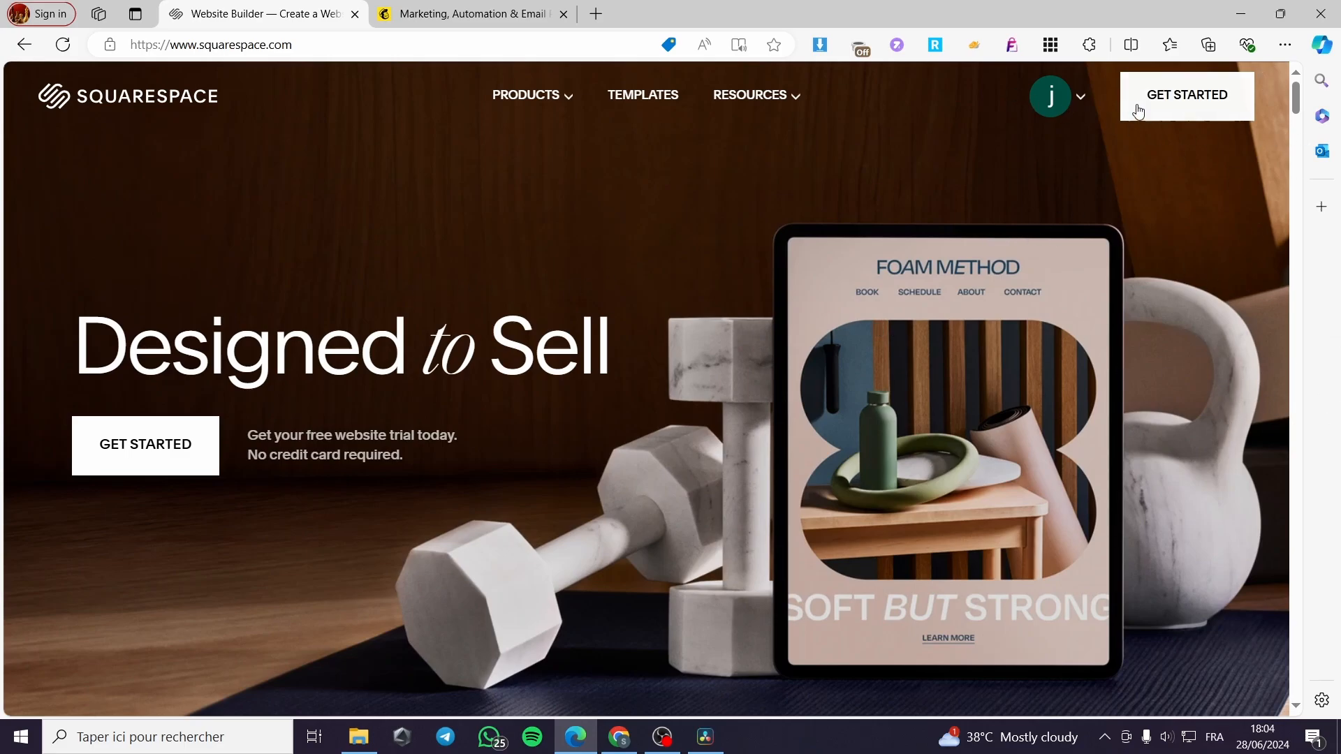
left_click(1084, 98)
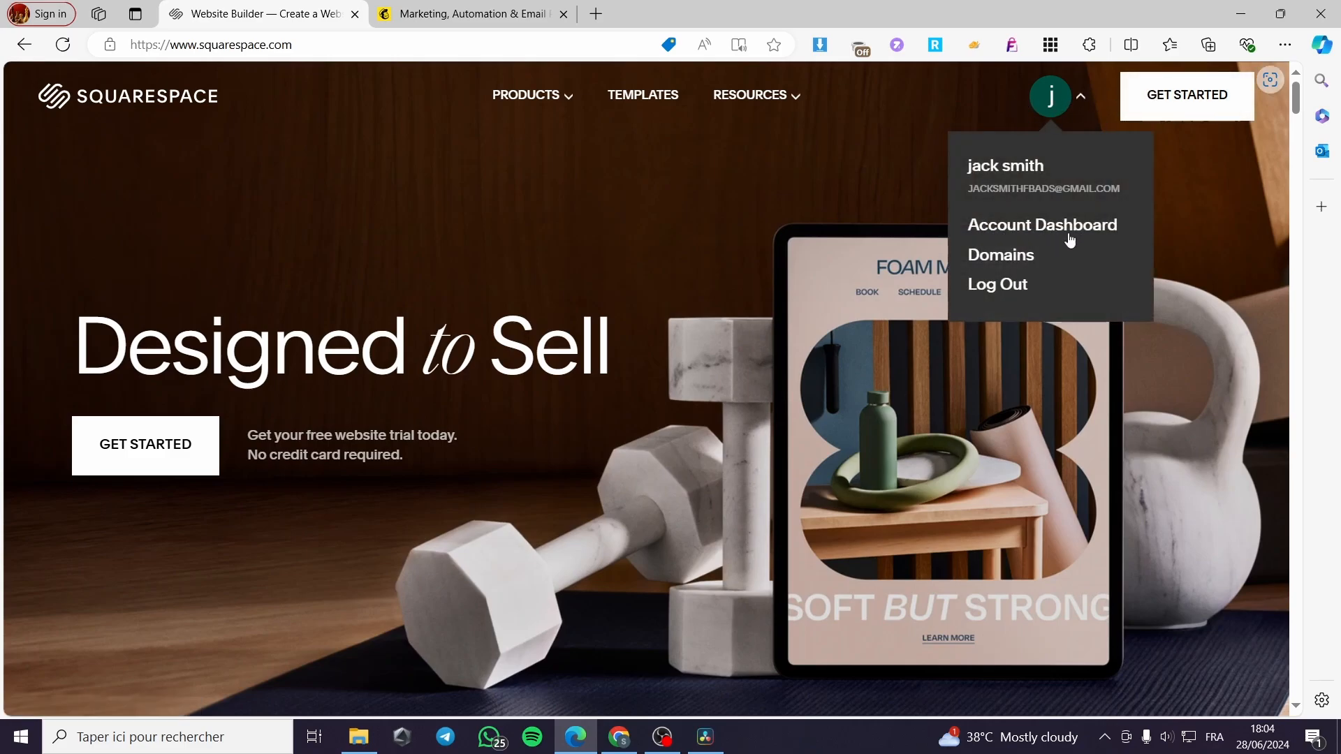
left_click(1048, 238)
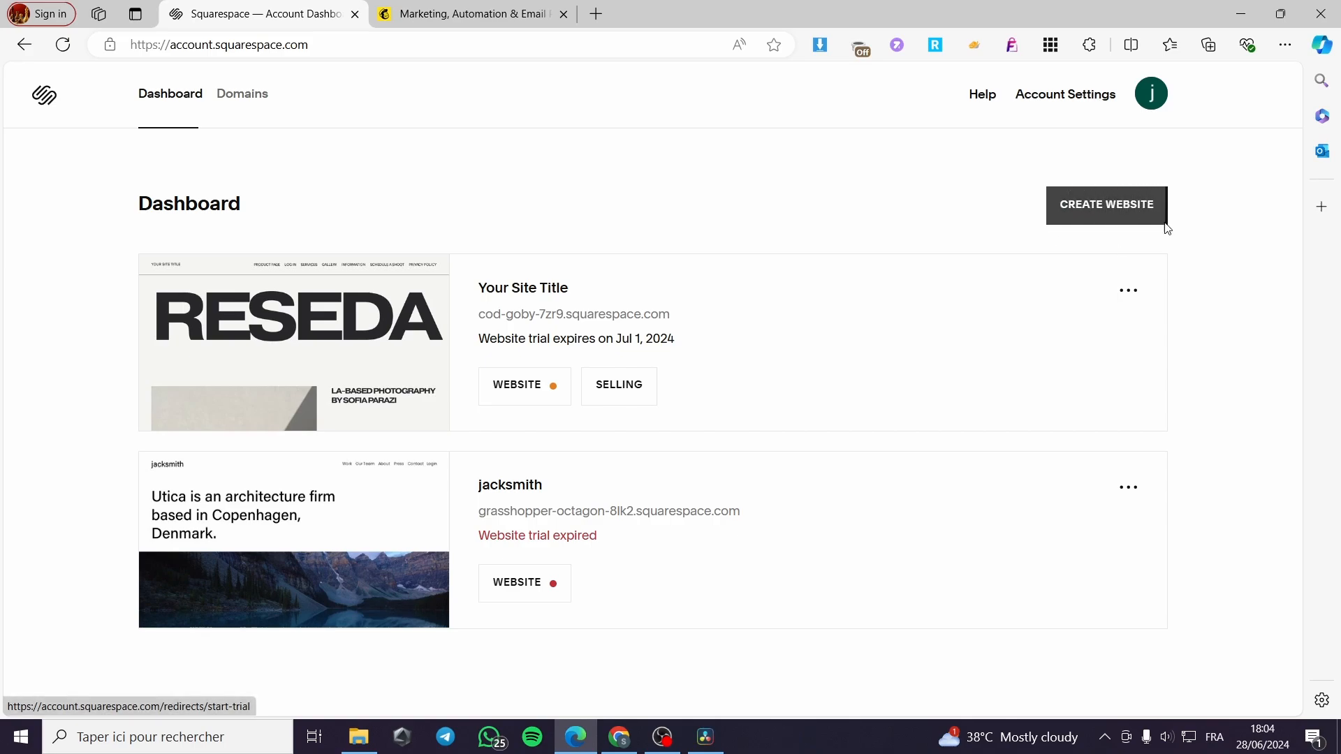
mouse_move(510, 391)
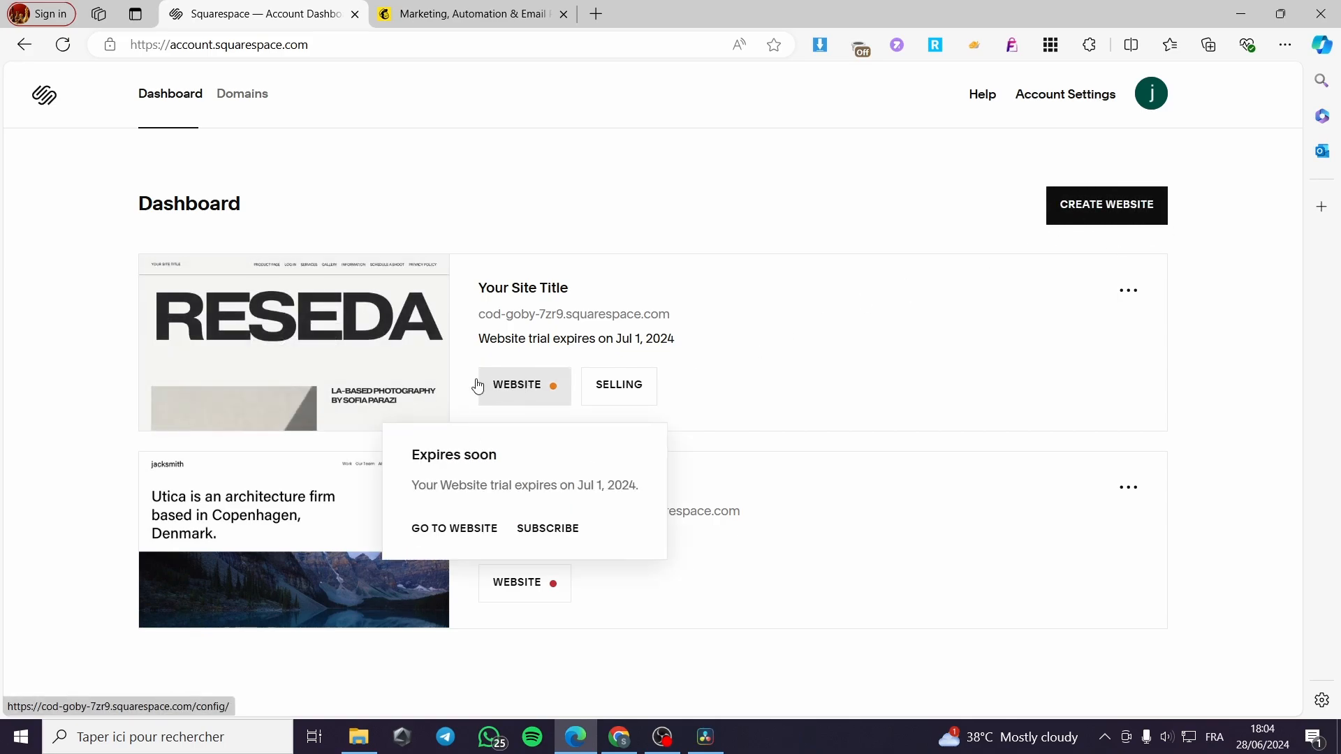
- Open the Your Site Title website and preview its published Home page
left_click(534, 395)
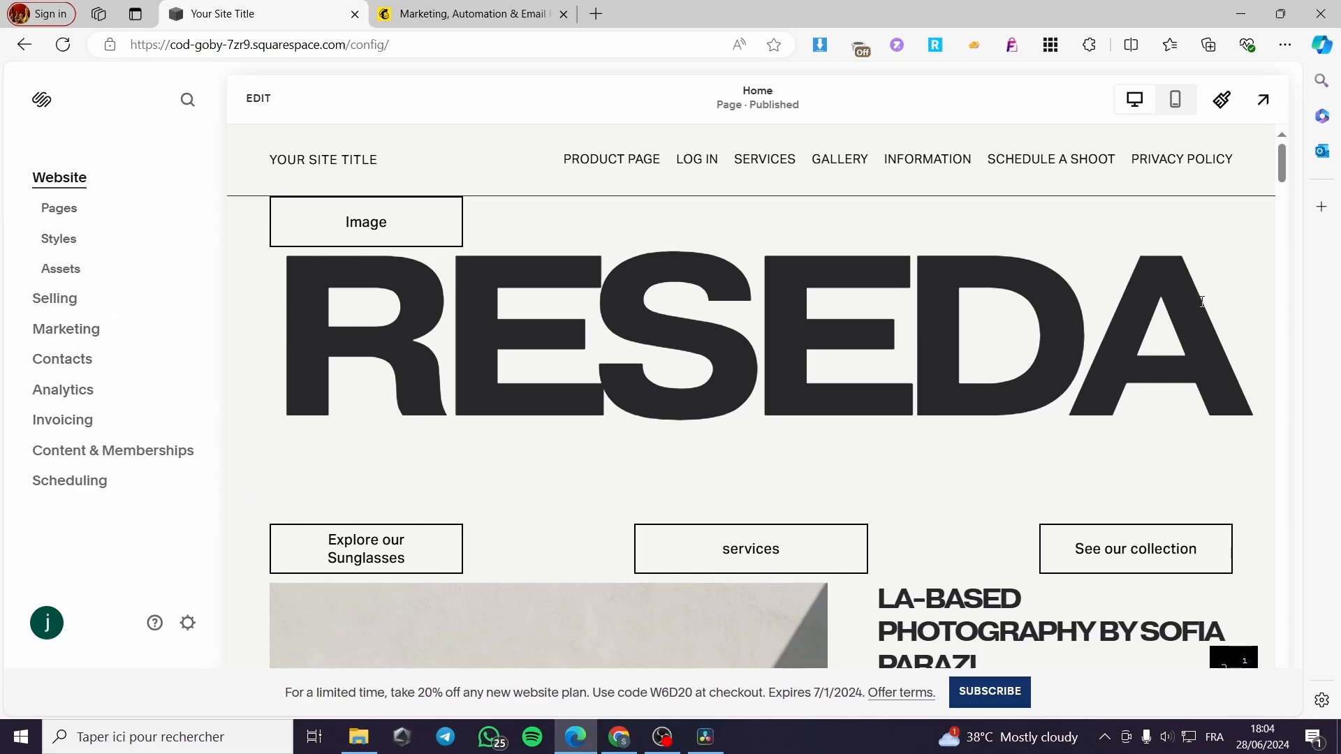
scroll(1160, 459, "down", 5)
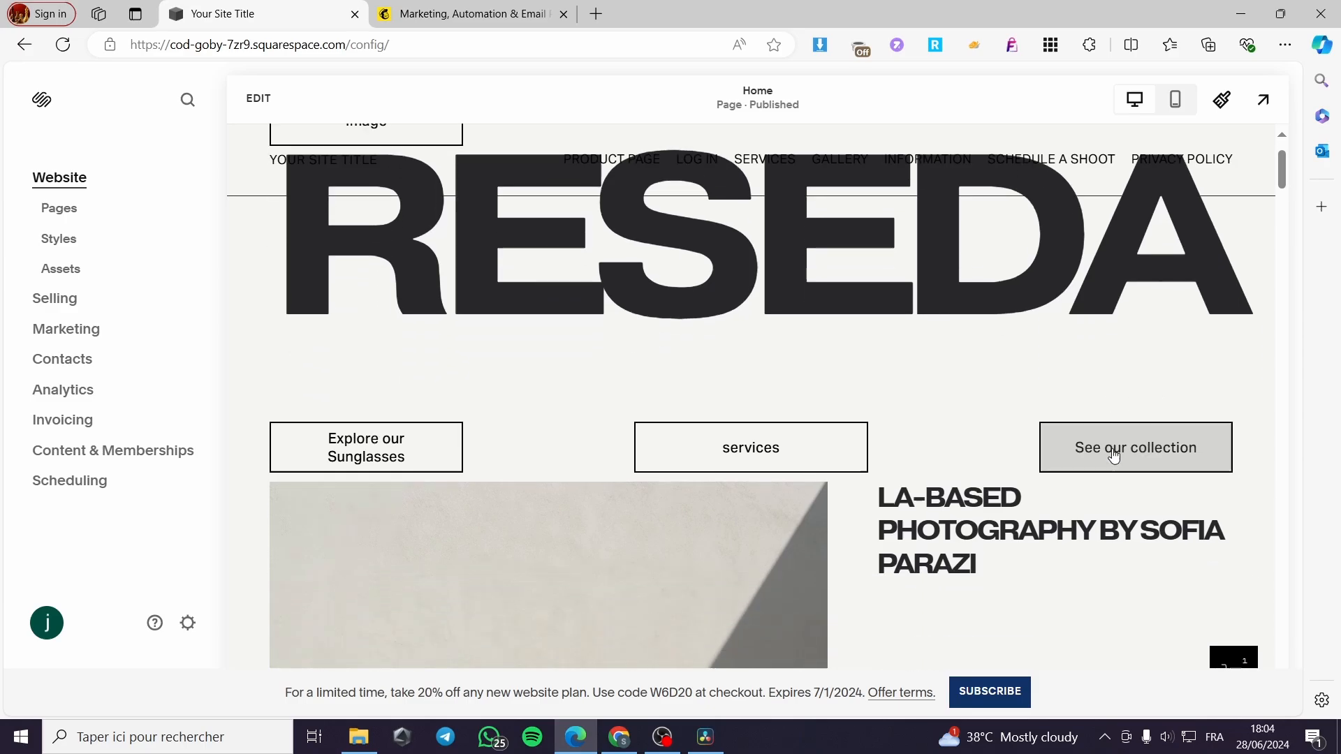
scroll(1056, 410, "up", 5)
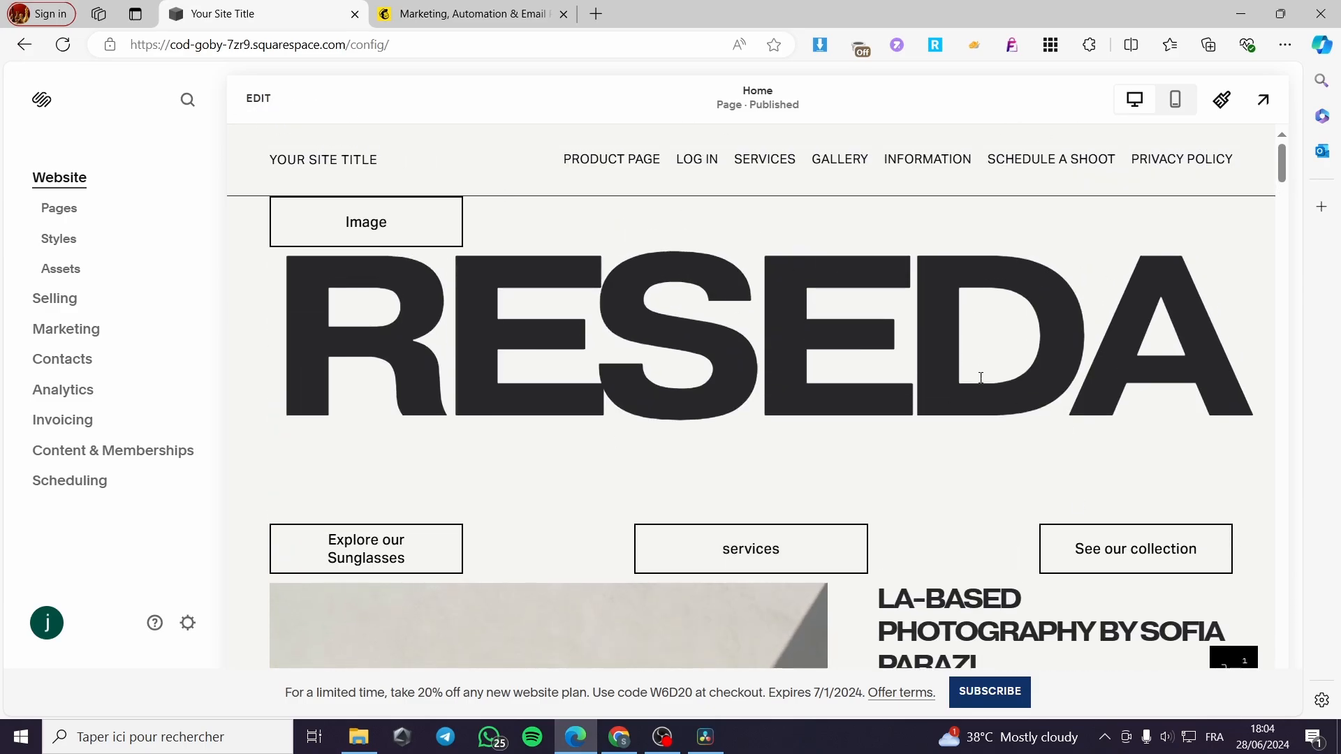
- Enter edit mode on the Home page and browse its sections, closing the section gallery unused
left_click(258, 99)
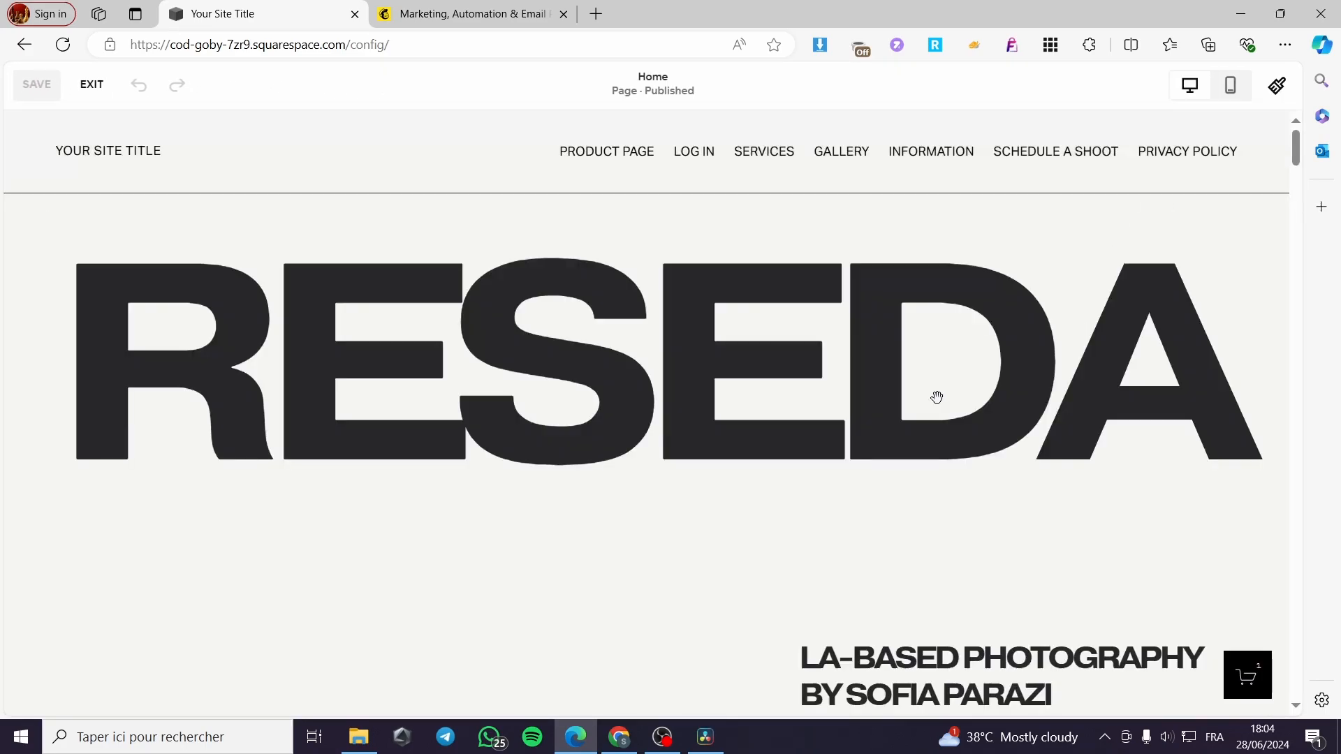
scroll(796, 389, "down", 5)
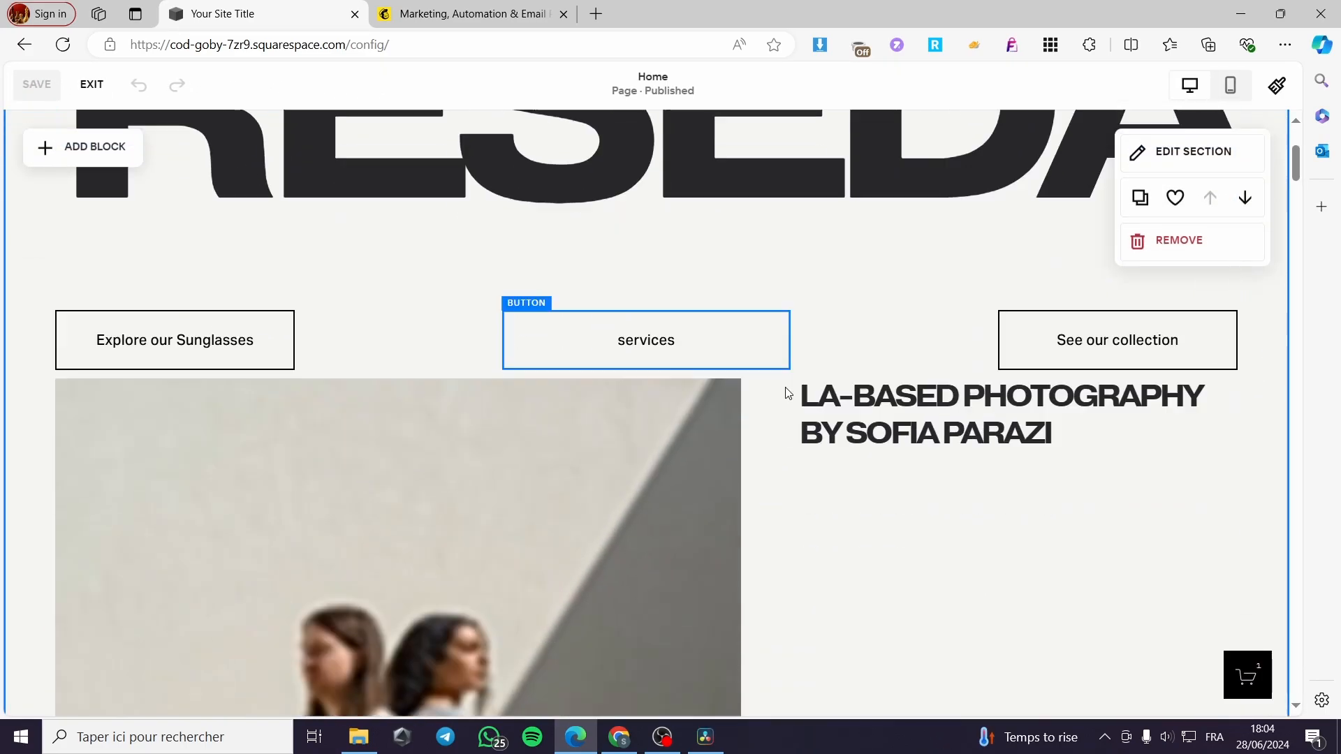
scroll(803, 393, "down", 5)
scroll(936, 538, "up", 10)
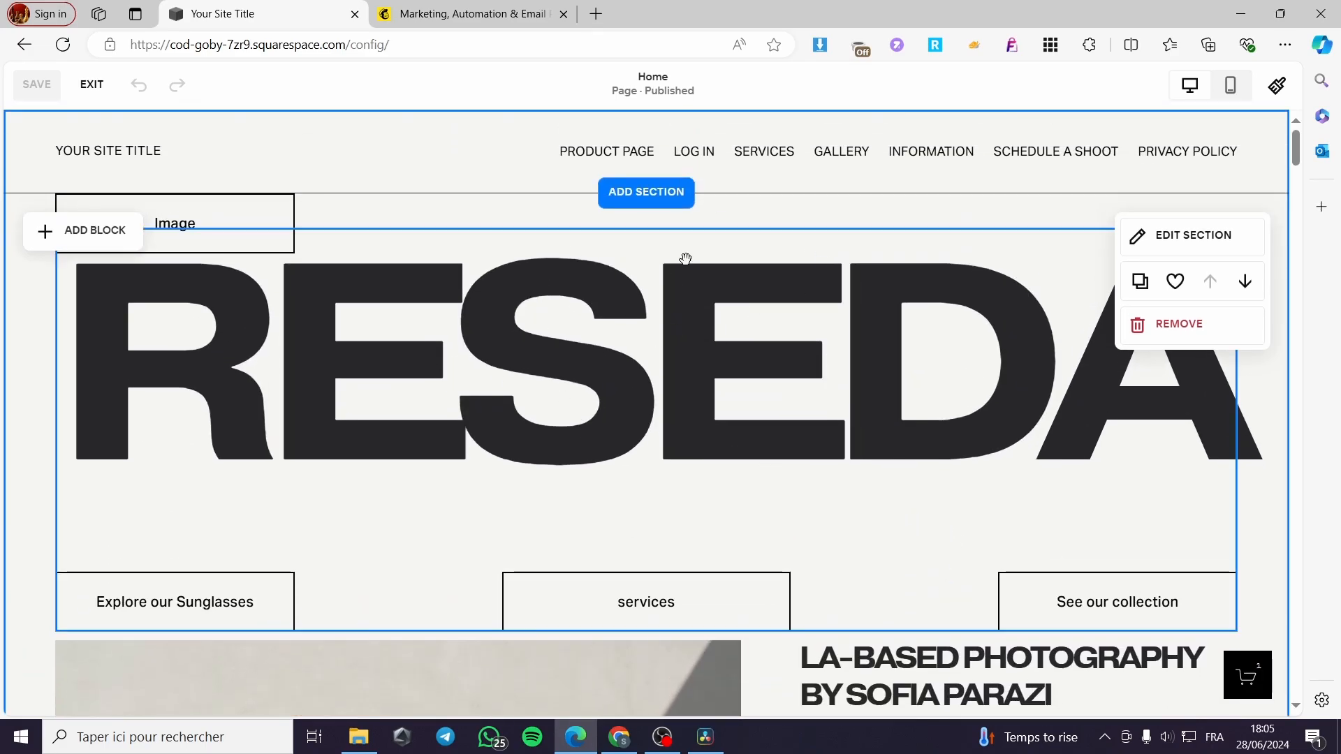
scroll(643, 335, "down", 6)
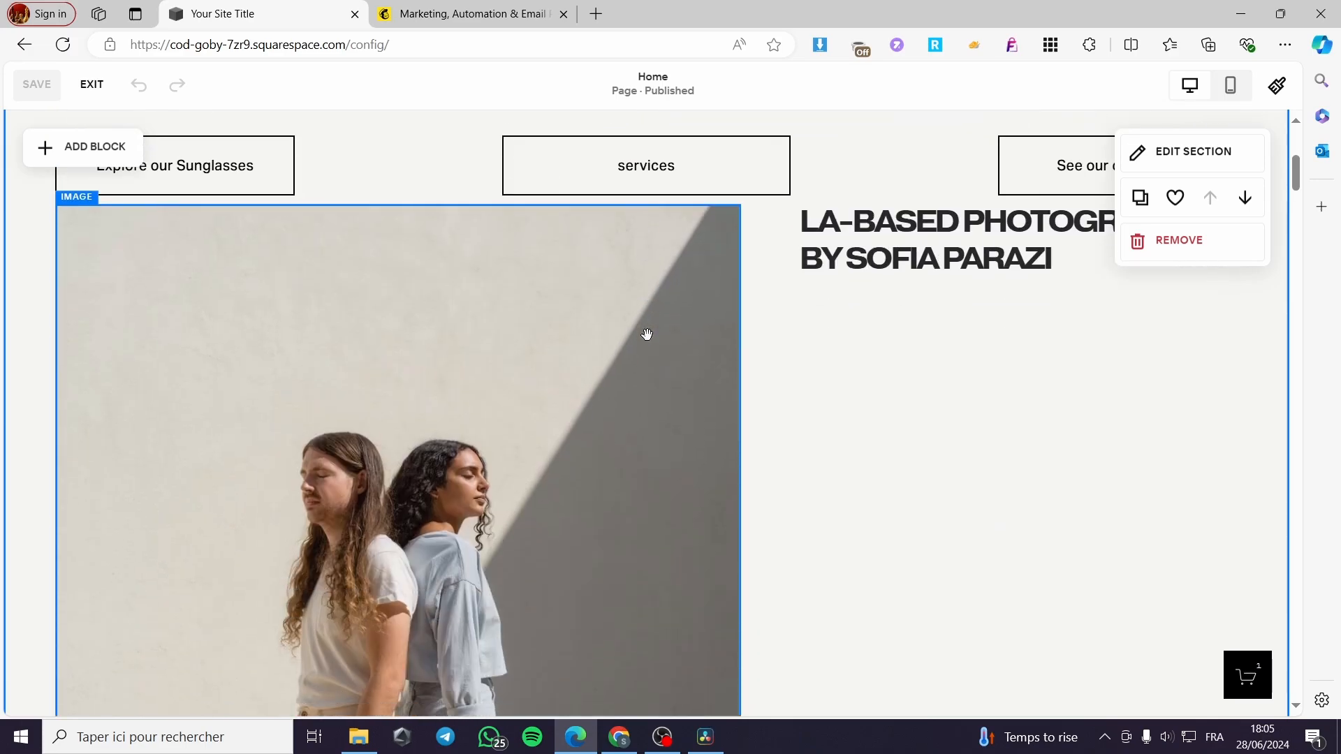
scroll(823, 398, "down", 7)
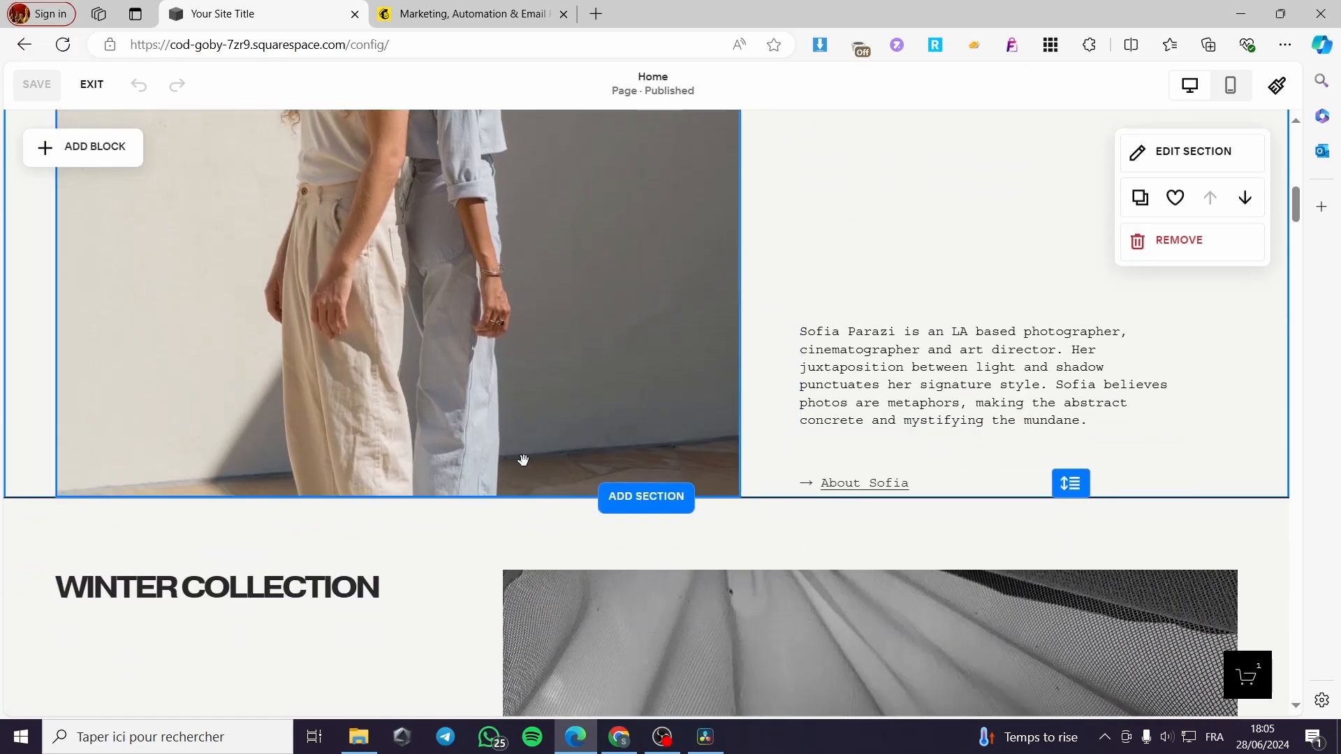
scroll(623, 539, "down", 2)
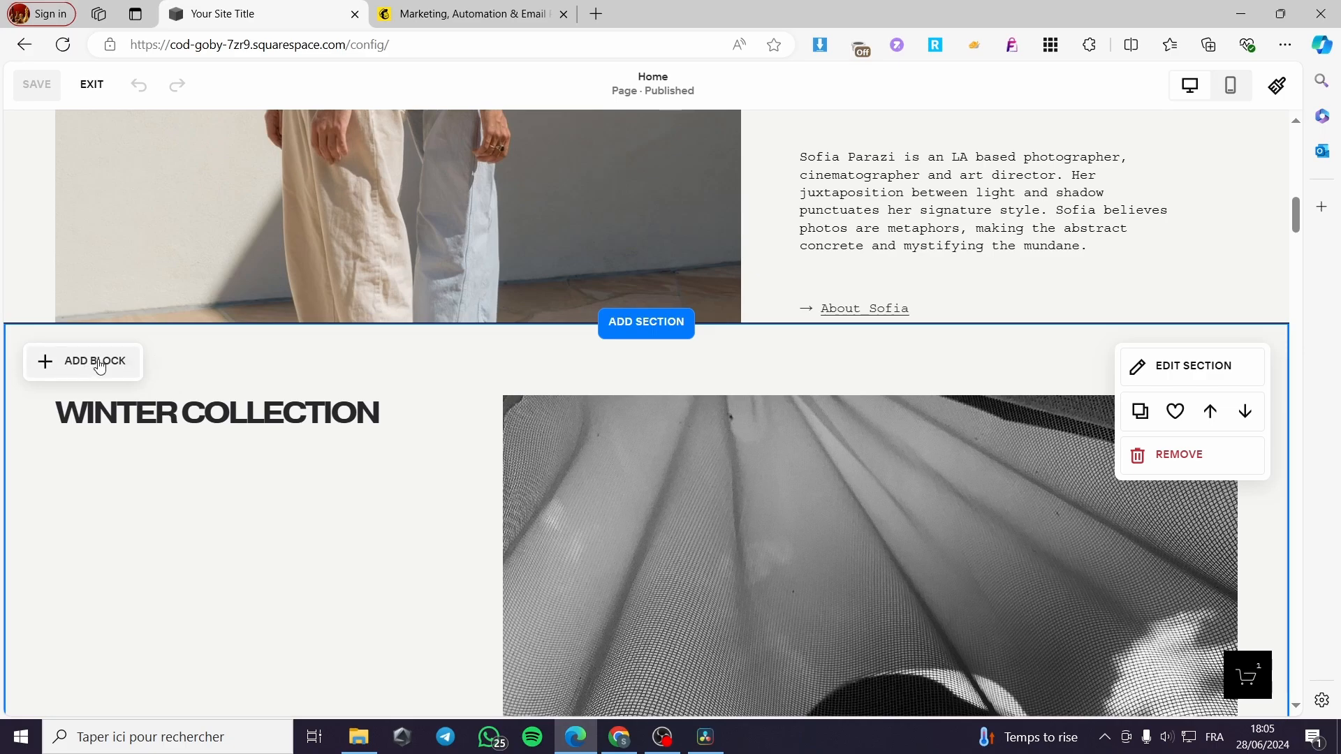
left_click(650, 330)
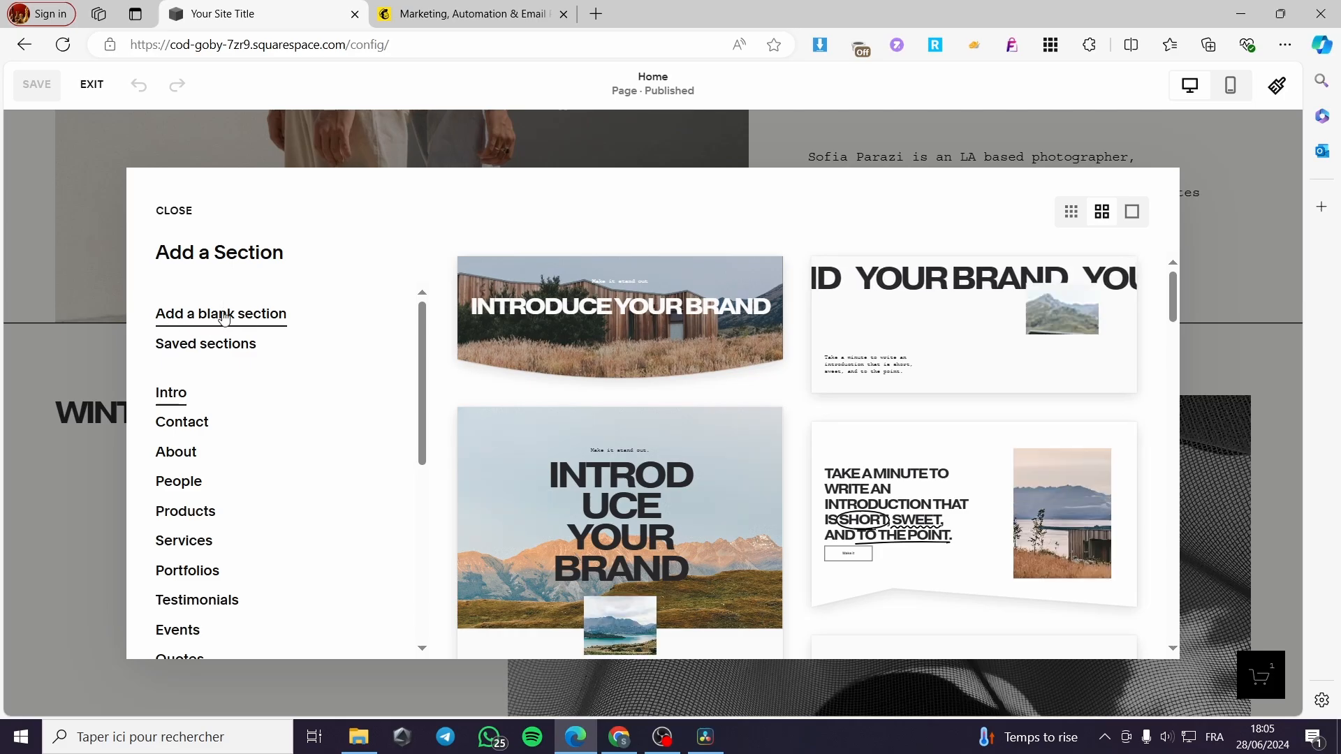
left_click(1217, 178)
- Remove the Still Life Collection section above the footer
scroll(757, 380, "down", 10)
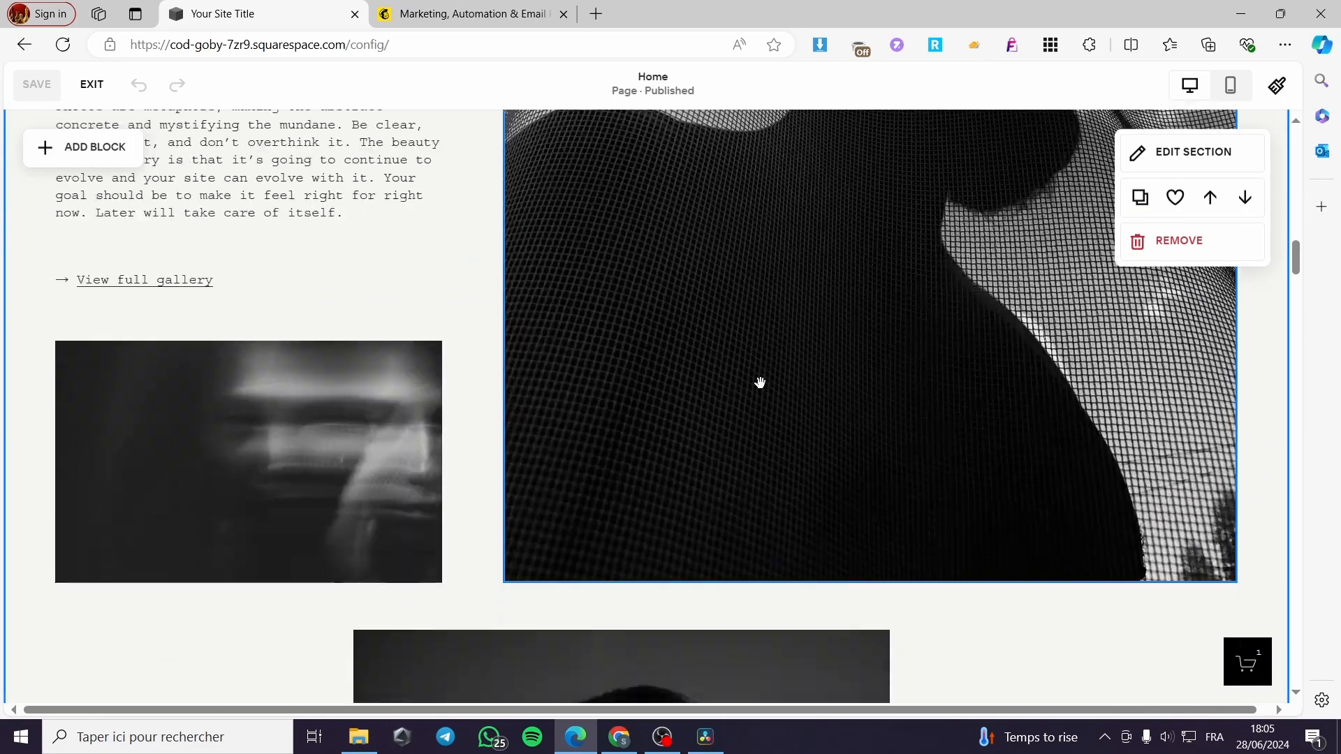
scroll(775, 387, "down", 10)
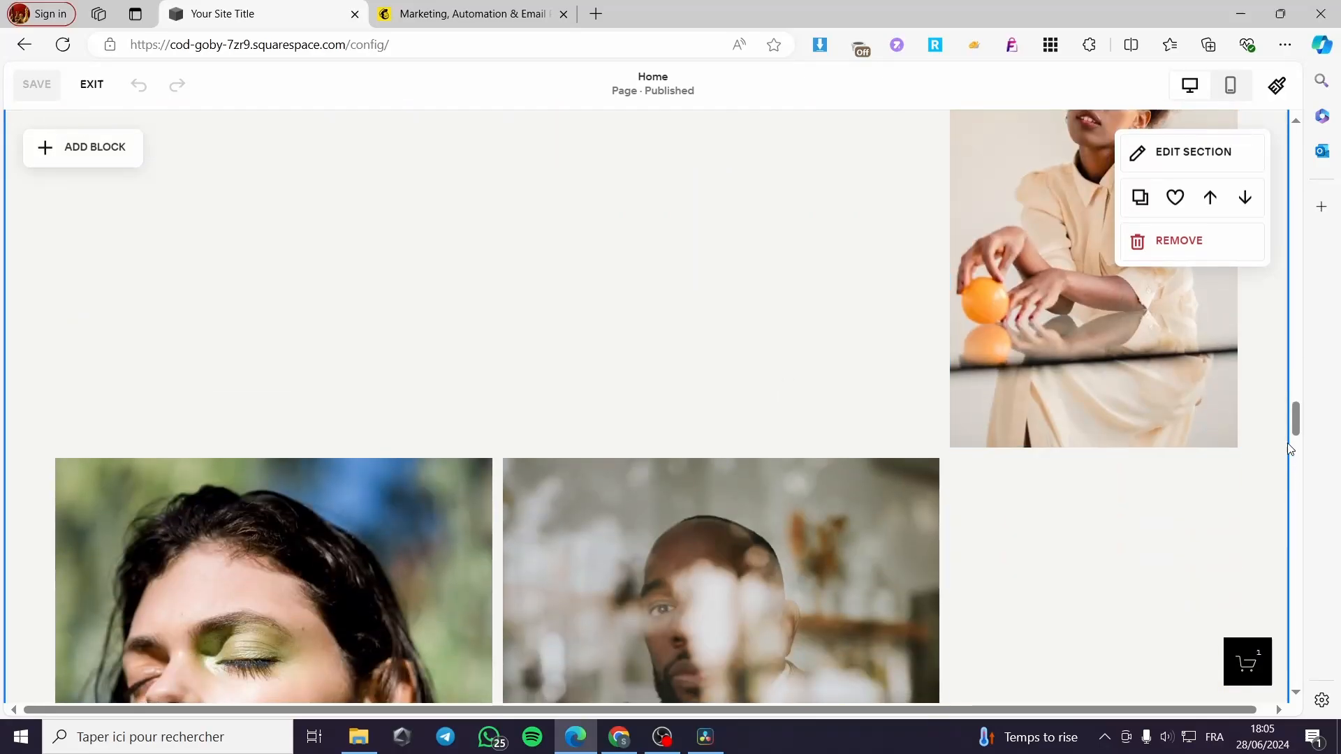
left_click_drag(1296, 418, 1322, 456)
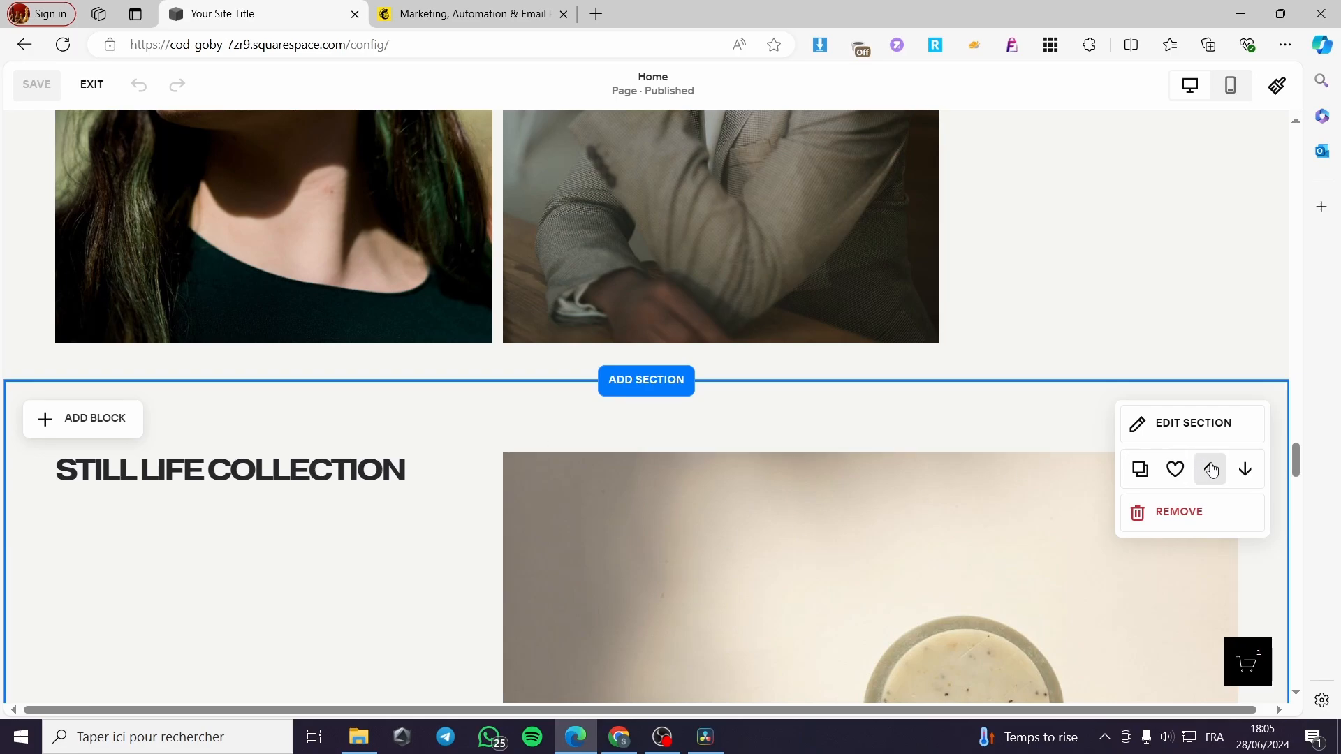
left_click(1178, 512)
- Confirm the removal, then add a blank section above the footer and open its block list
left_click(730, 431)
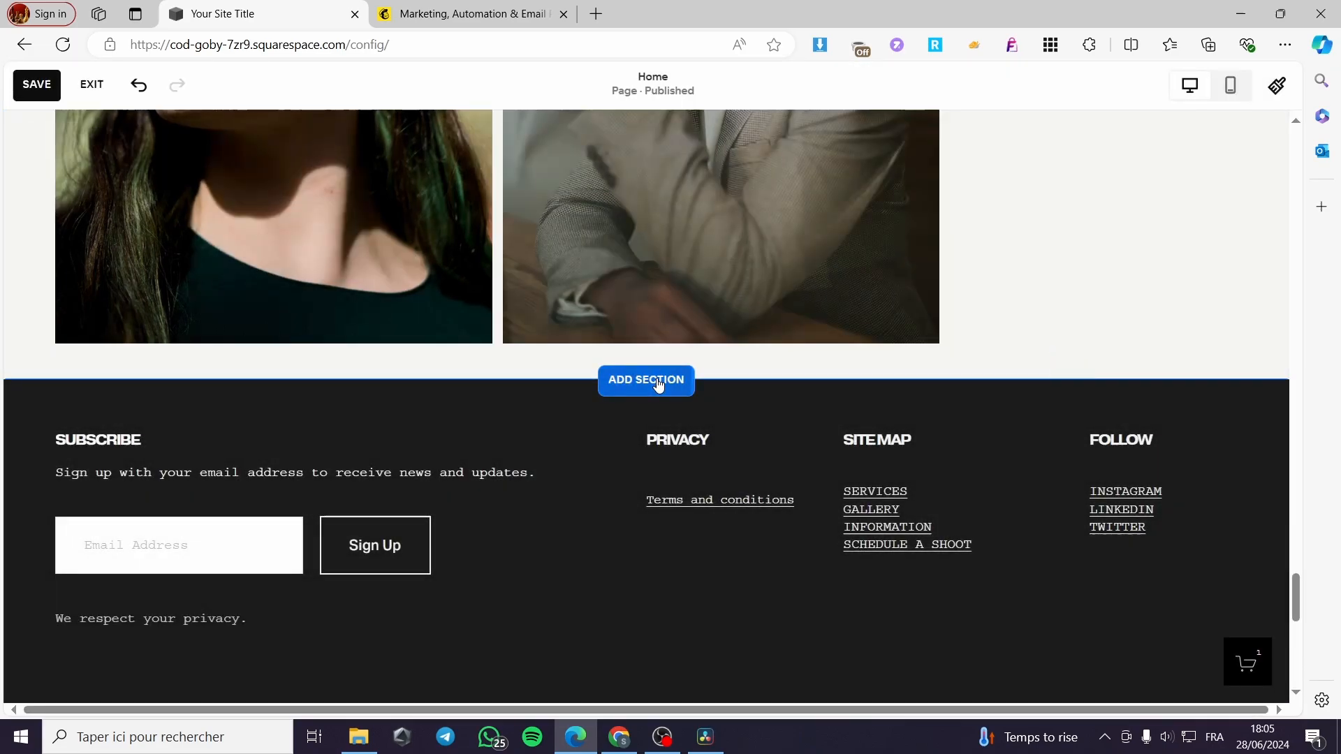
left_click(649, 382)
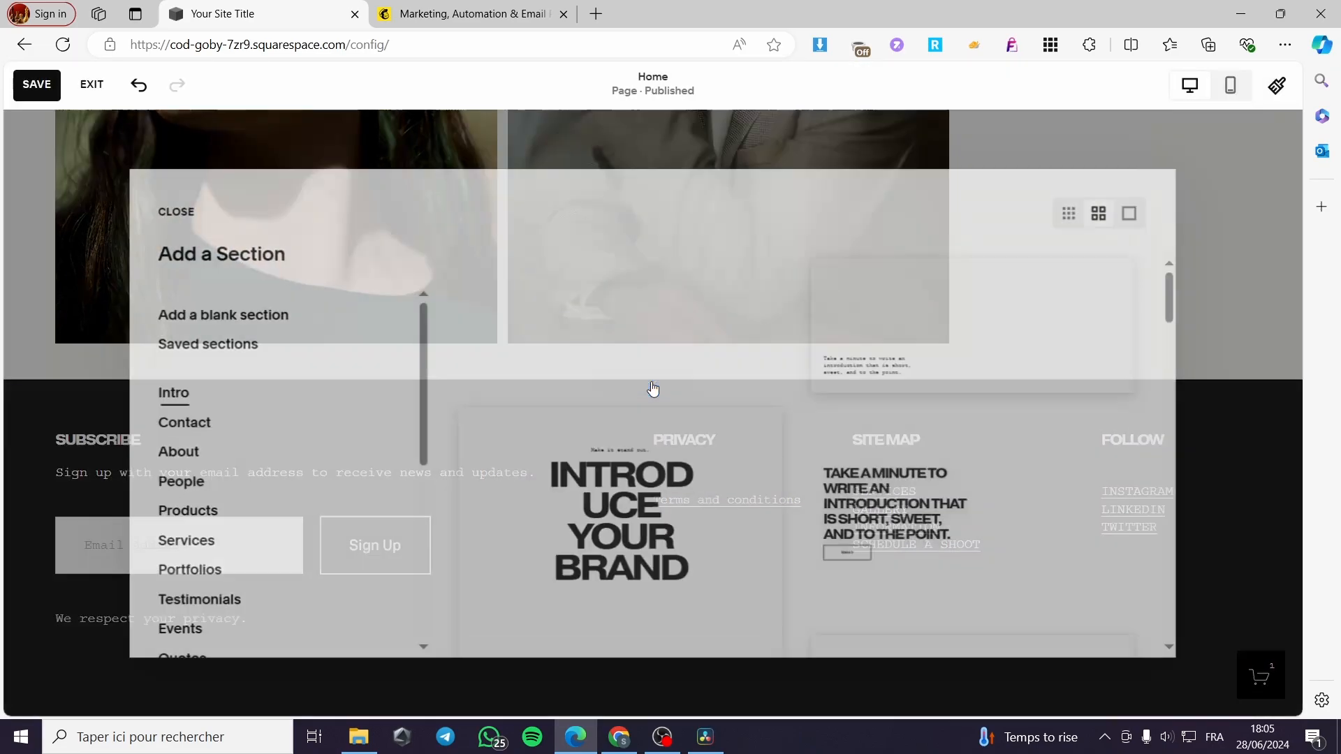
left_click(240, 323)
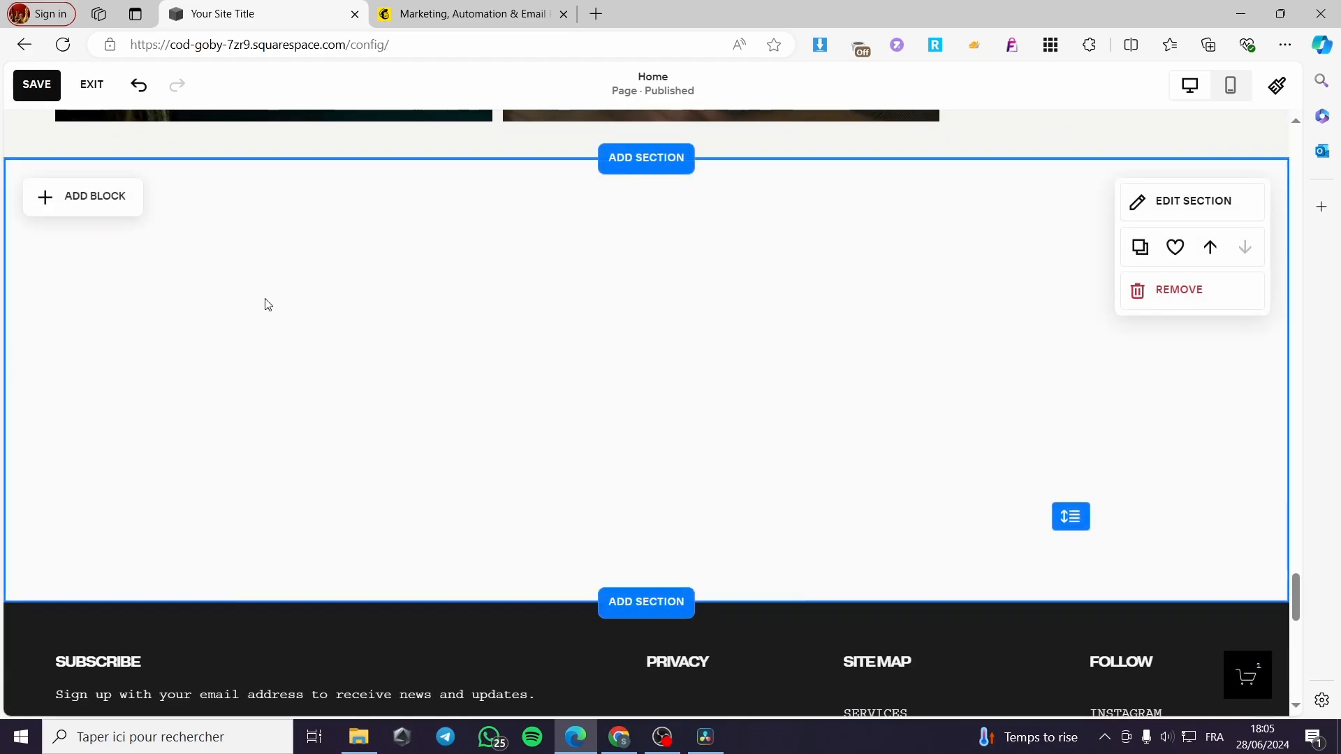
left_click(82, 209)
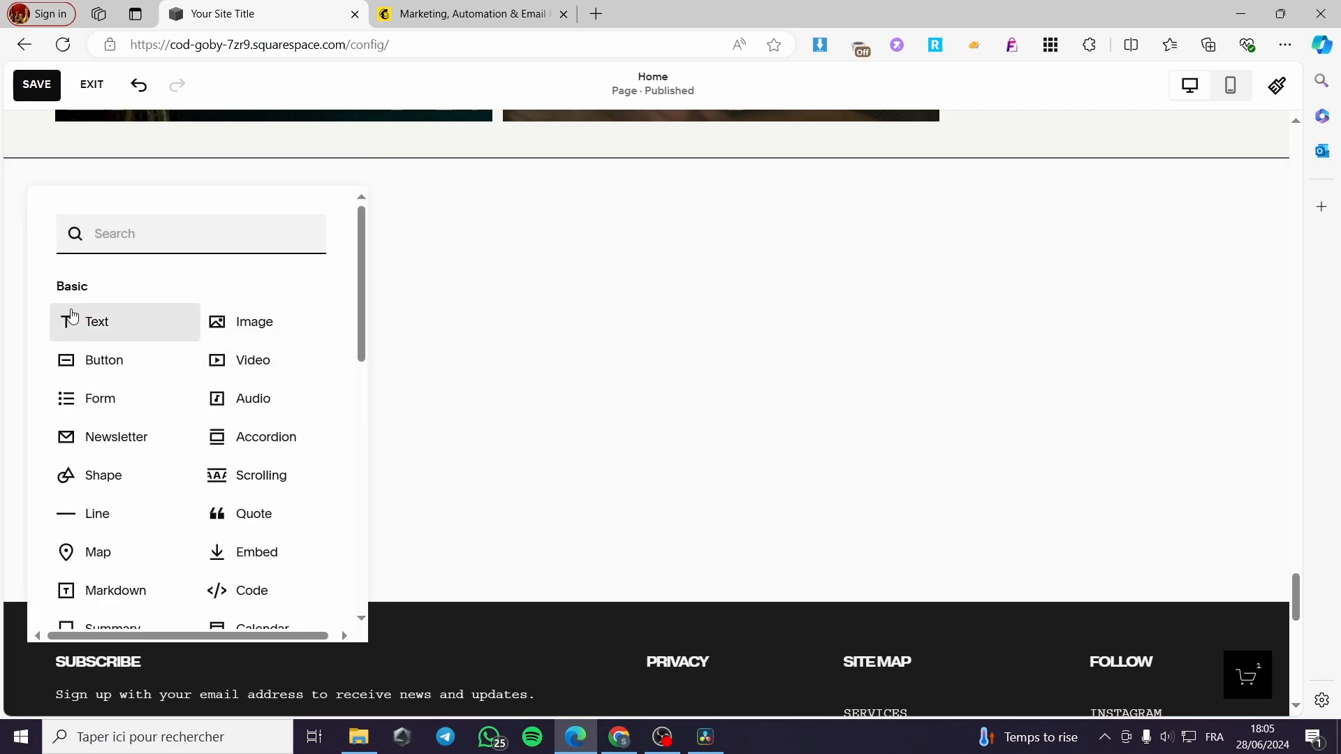
scroll(275, 327, "down", 2)
scroll(268, 368, "up", 2)
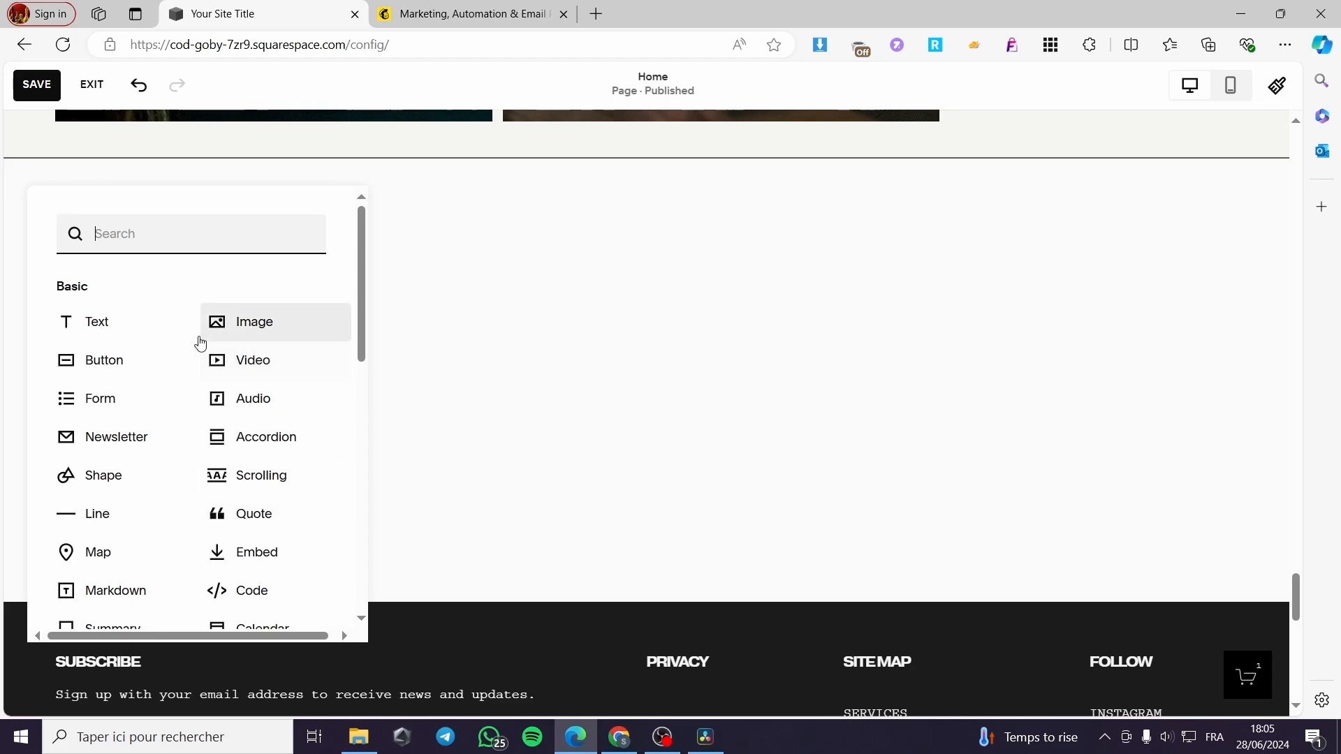
- Add a newsletter Subscribe block, widen it, centre it on the page and open its settings
left_click(130, 449)
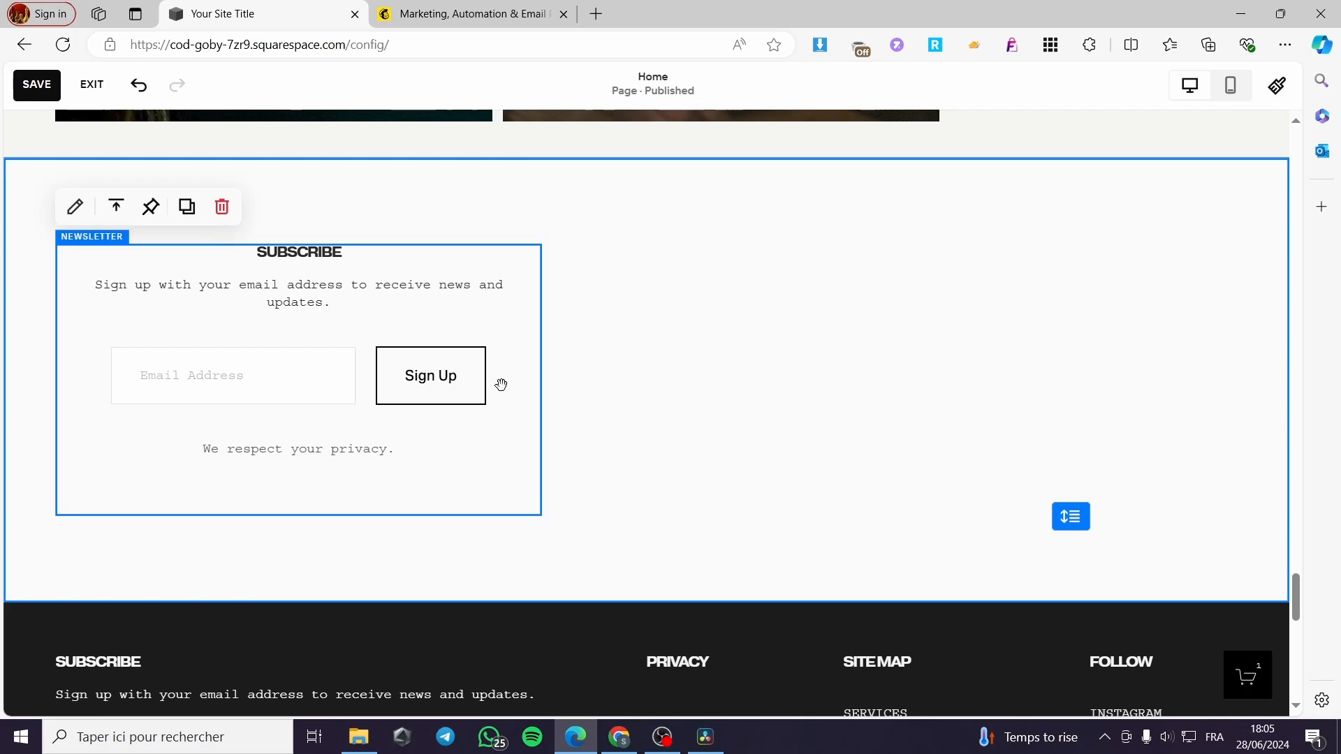
left_click_drag(501, 385, 796, 397)
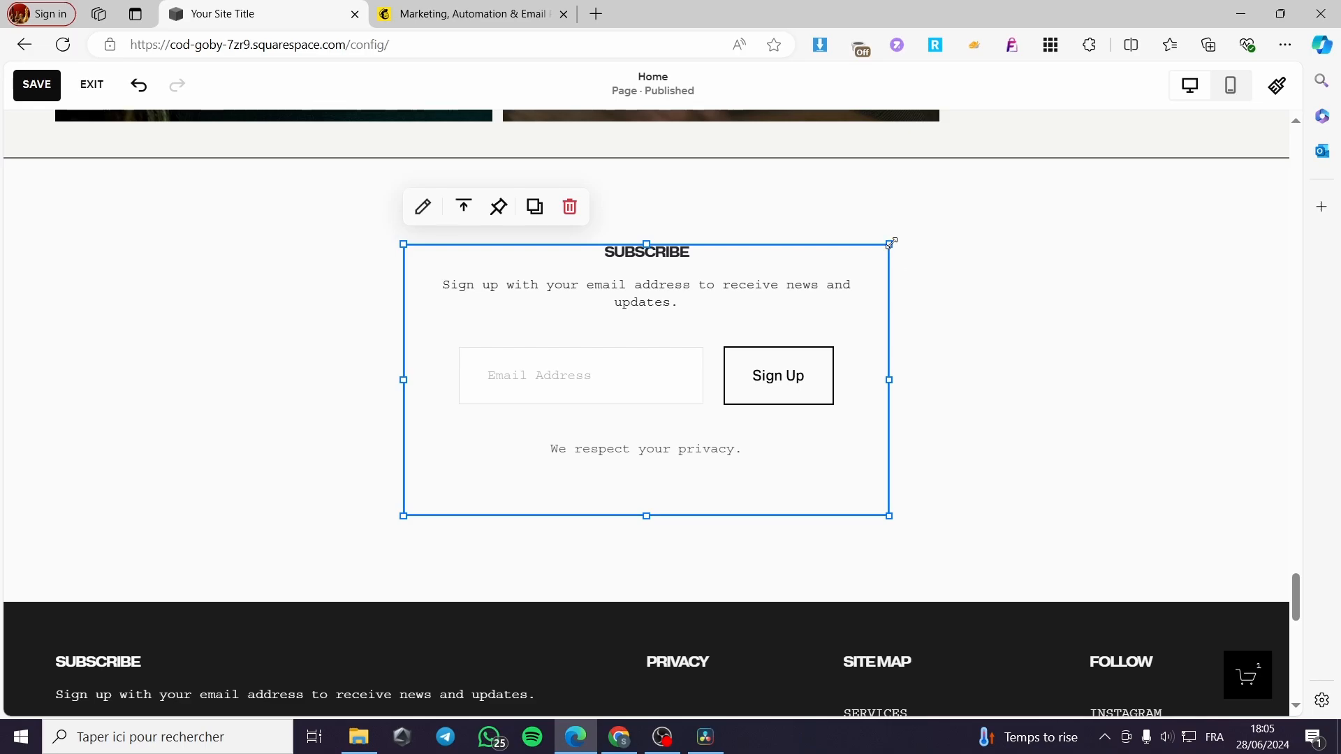
left_click_drag(891, 244, 1187, 152)
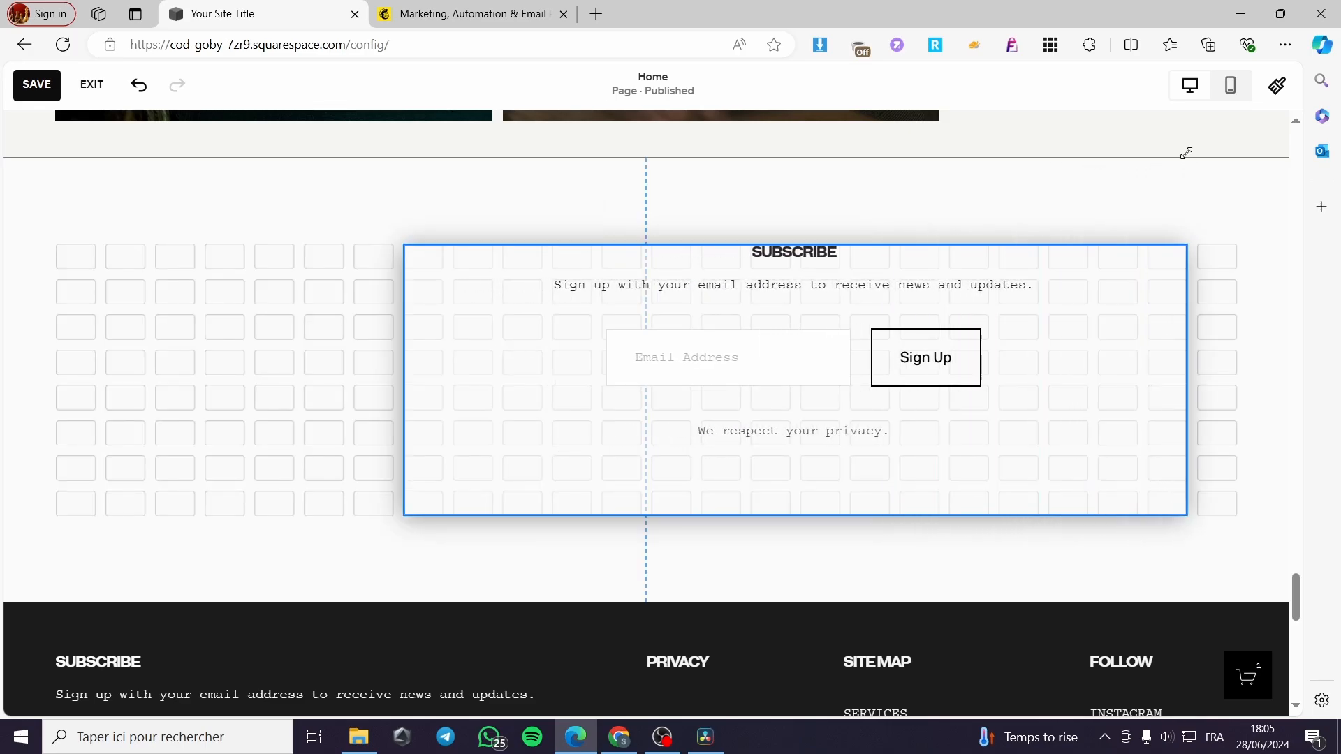
left_click_drag(1102, 332, 968, 343)
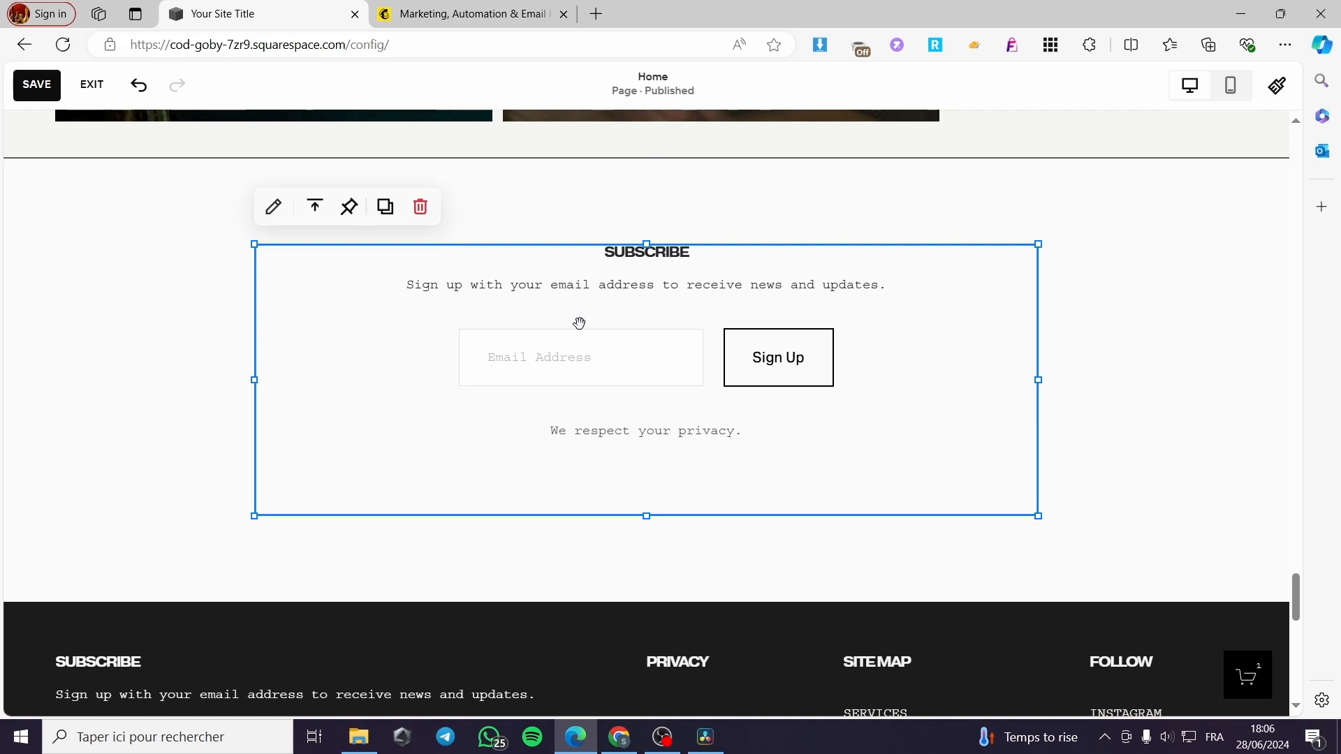
double_click(366, 312)
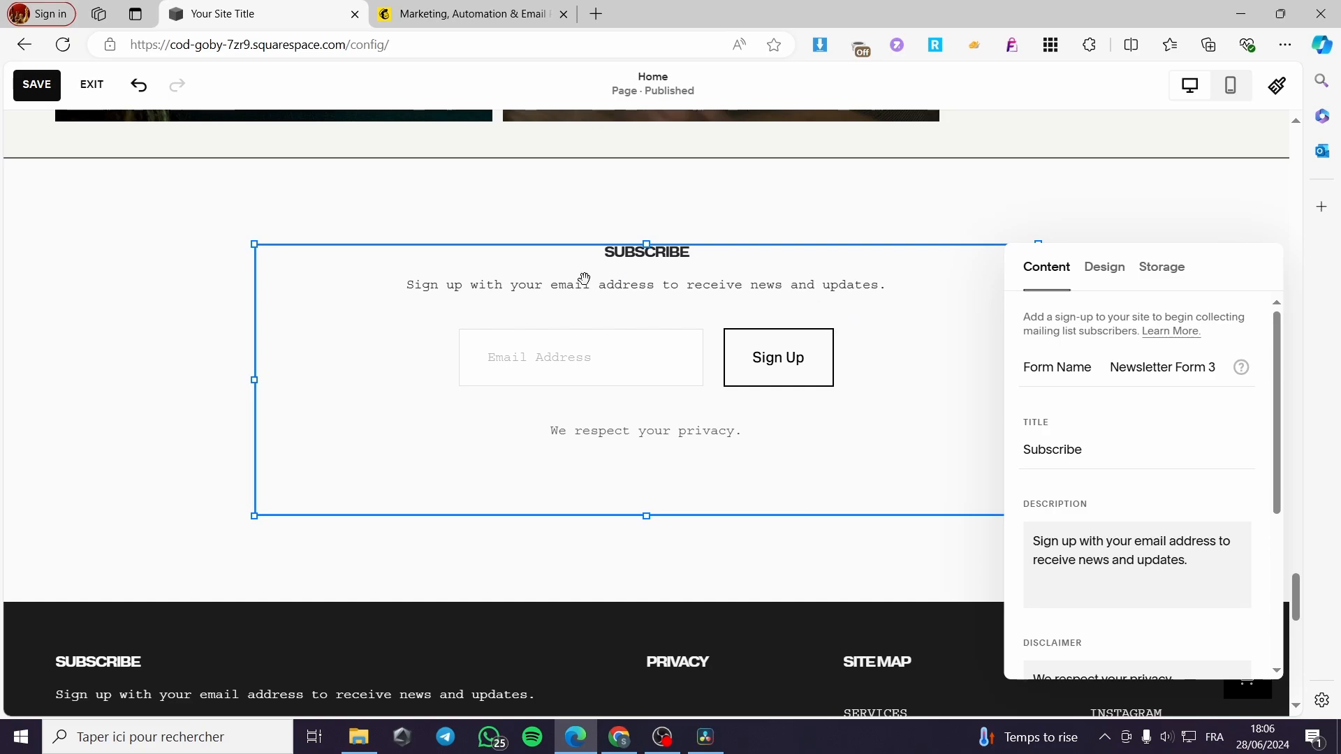
- Disconnect Squarespace storage from the newsletter form and return to its Storage options
left_click(1175, 274)
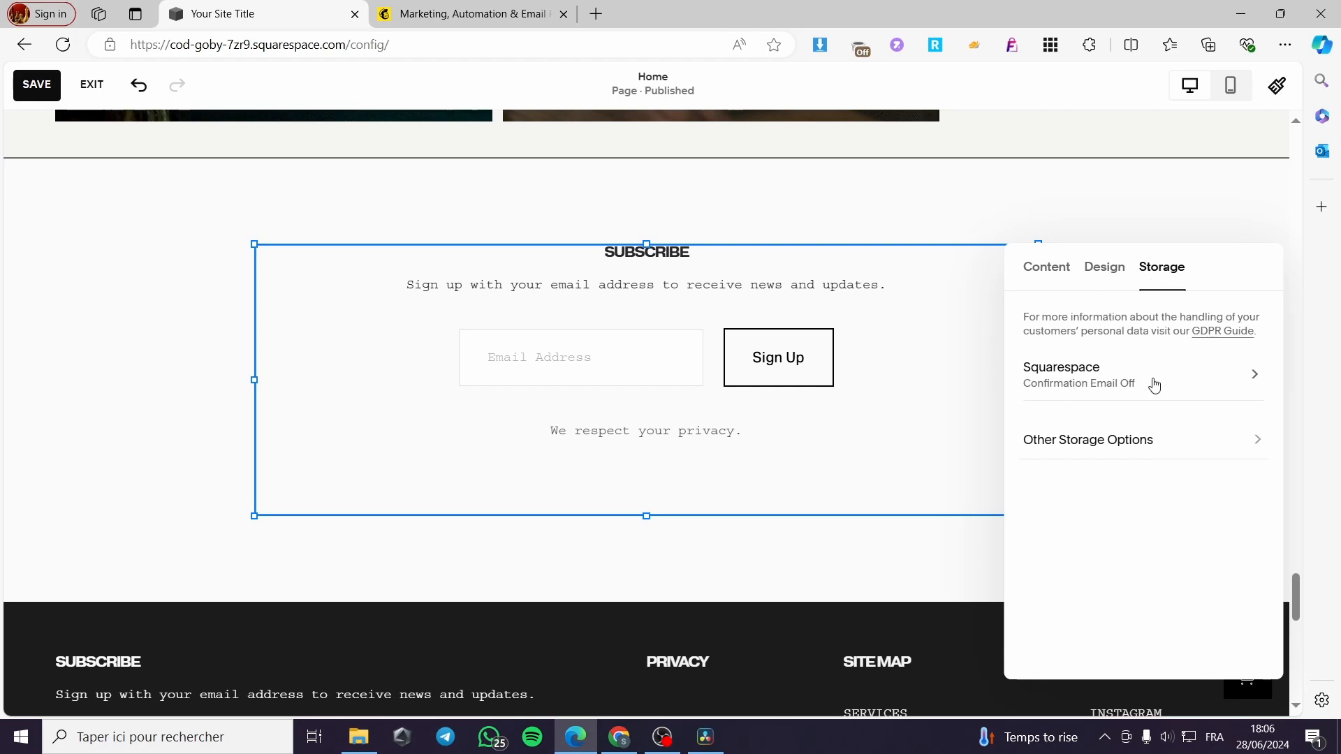
left_click(1236, 379)
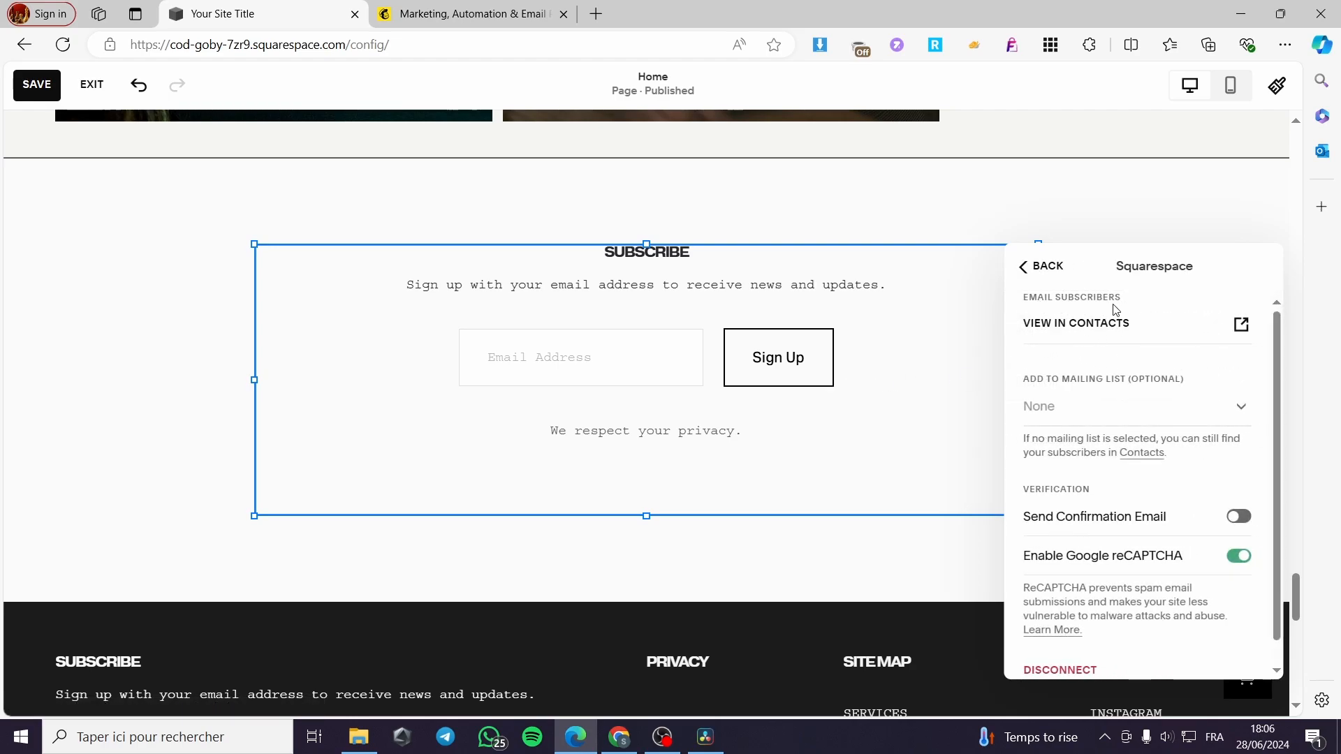
scroll(1176, 337, "down", 1)
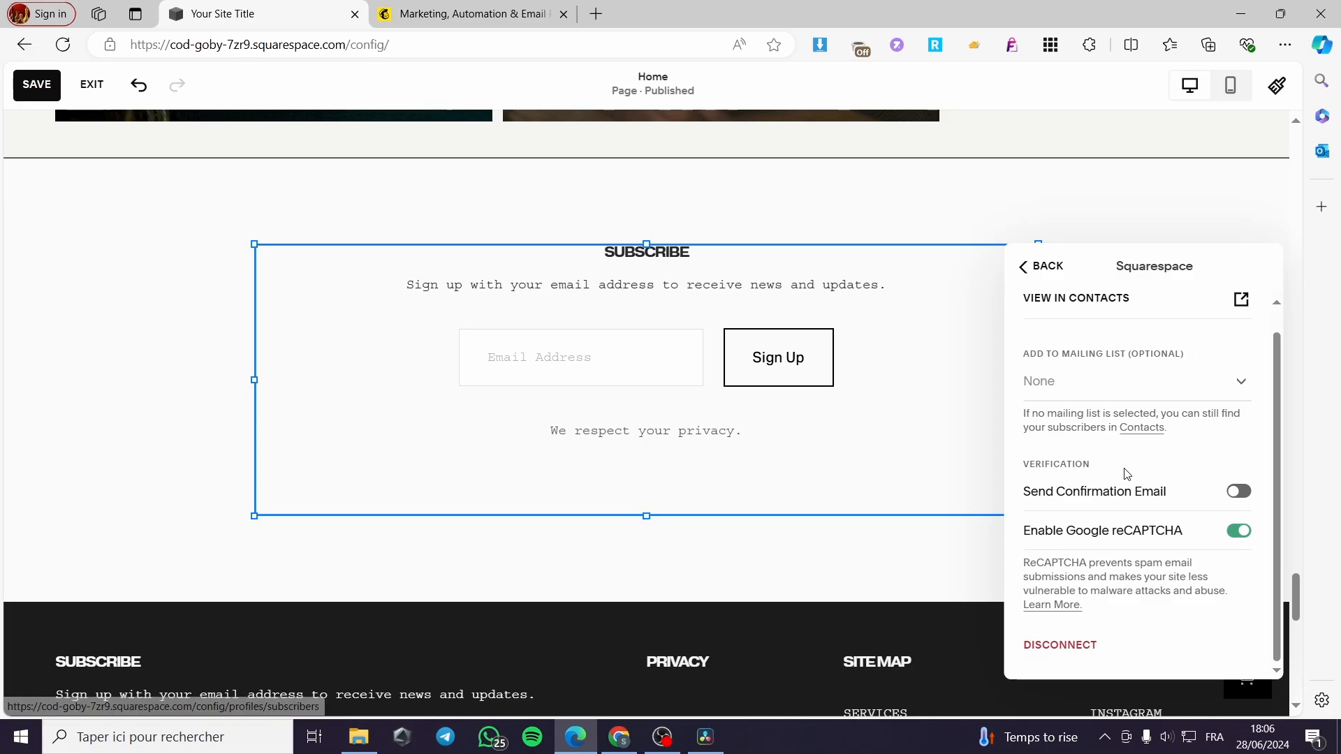
left_click(1066, 646)
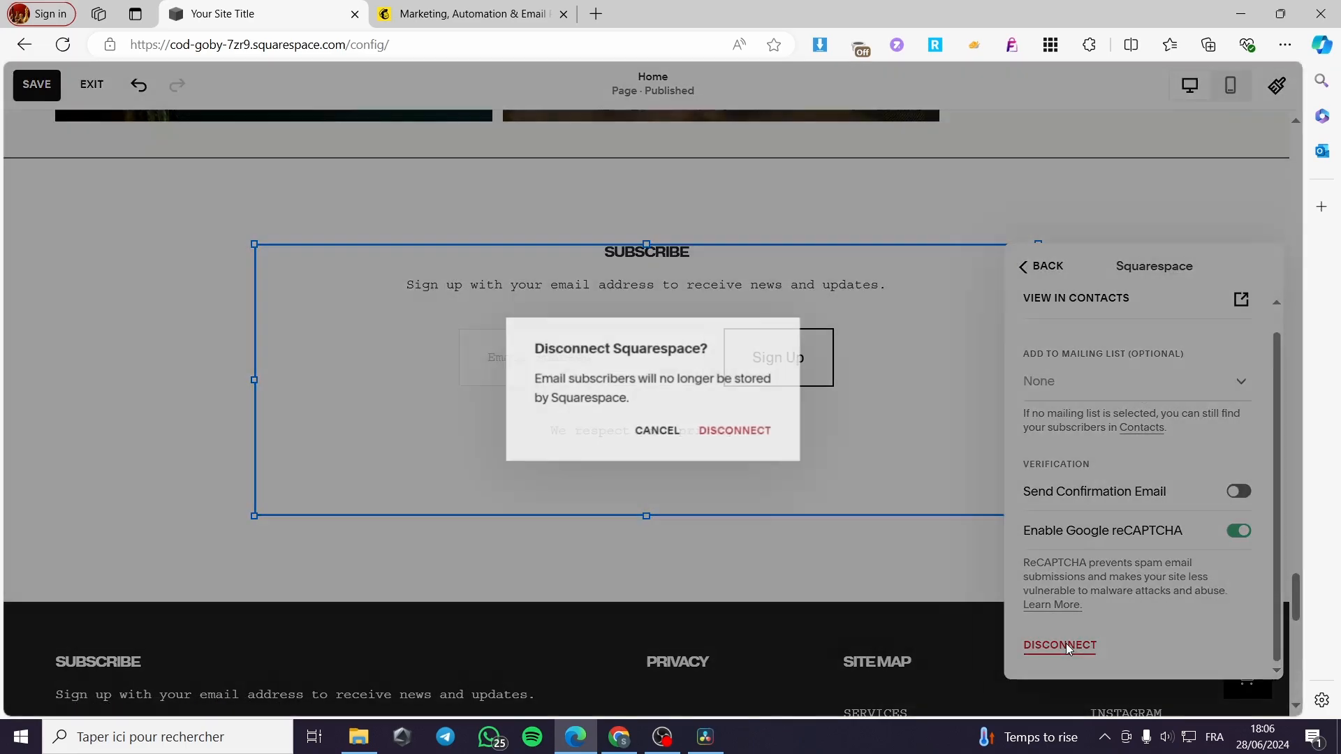
left_click(744, 440)
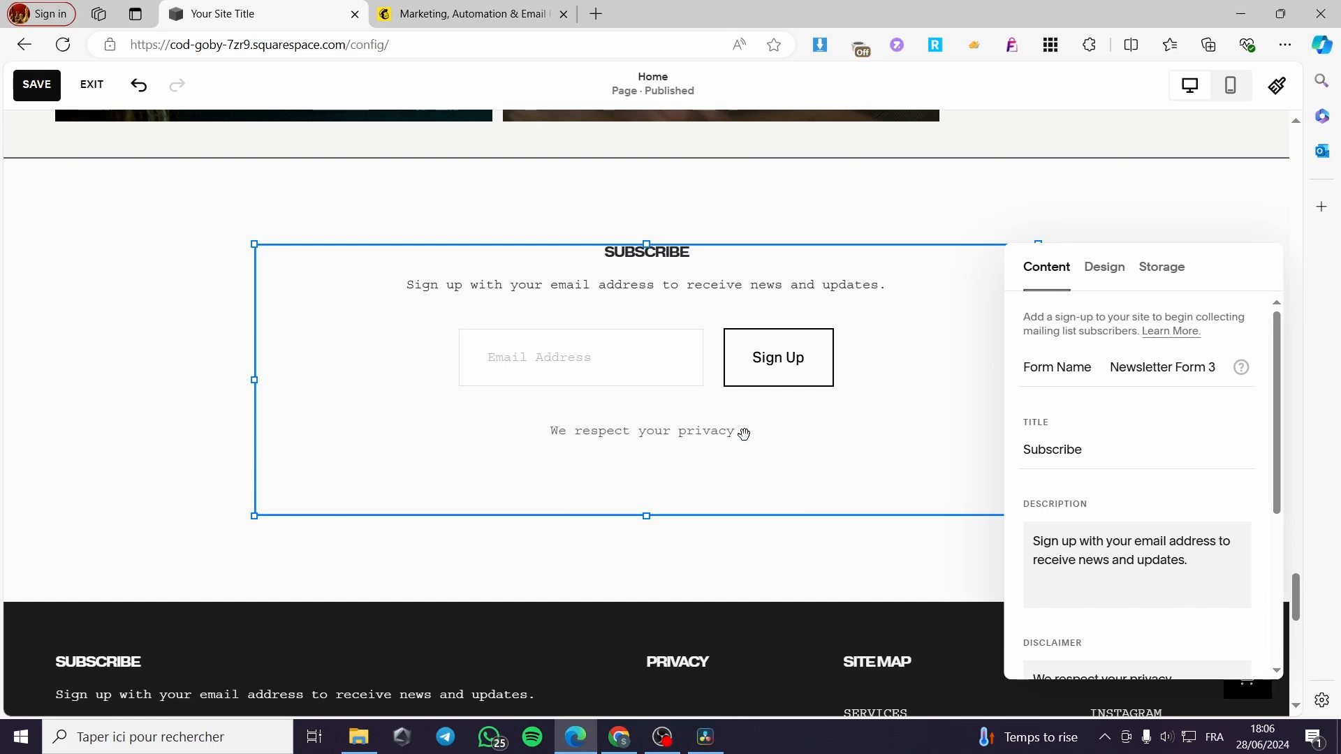
left_click(1174, 274)
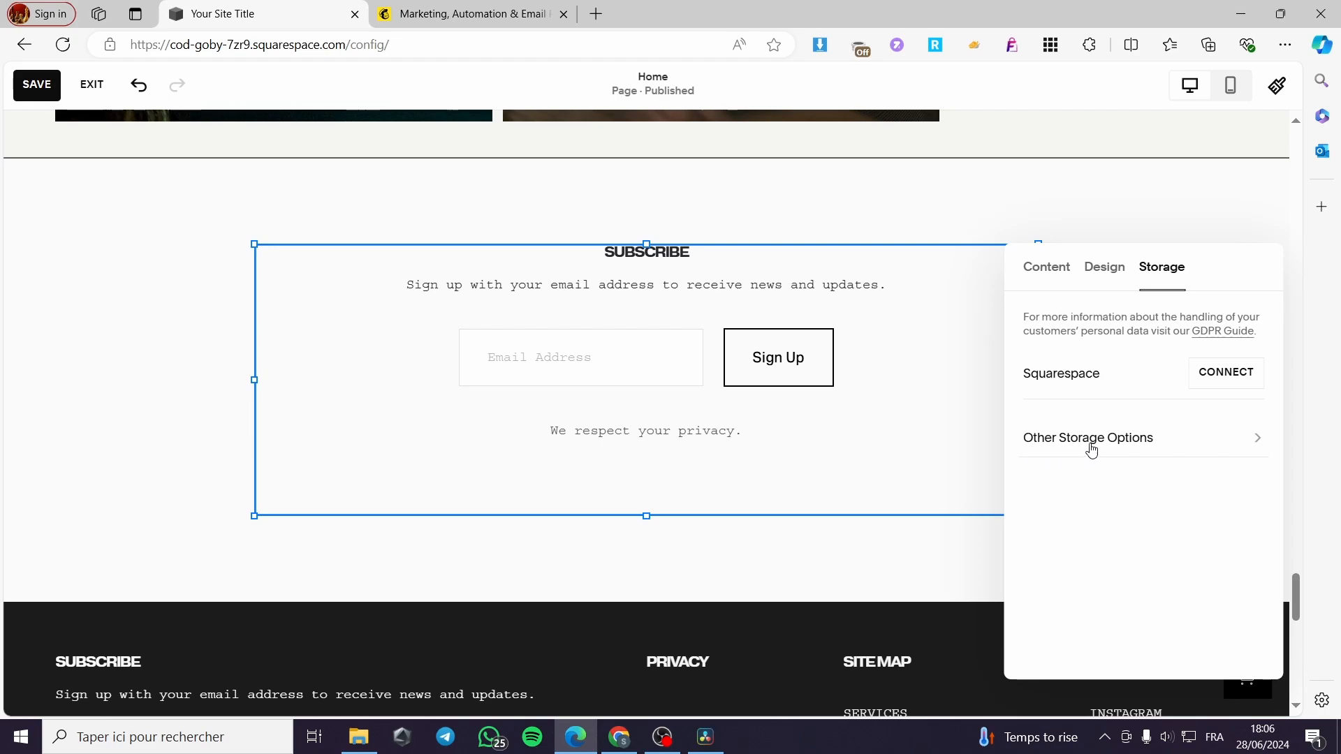
- Connect the form to MailChimp from Other Storage Options
left_click(1113, 440)
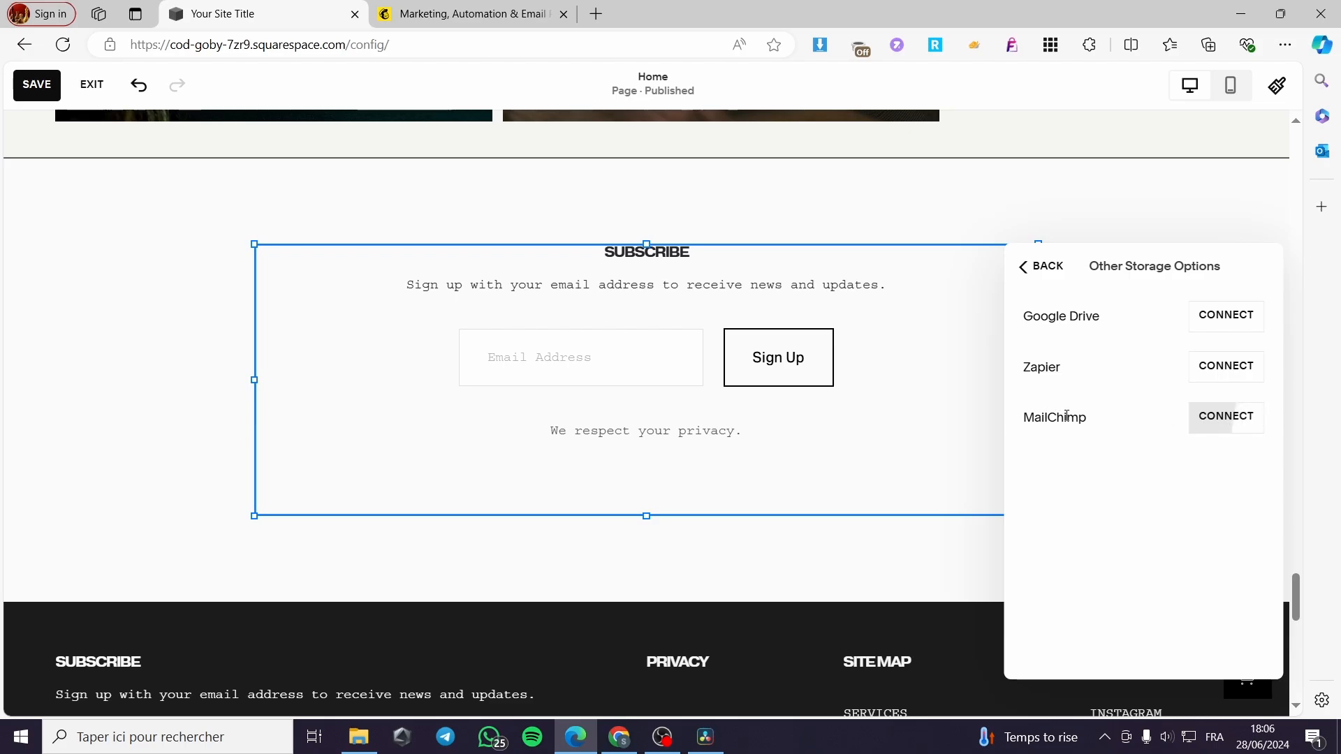
left_click(1236, 419)
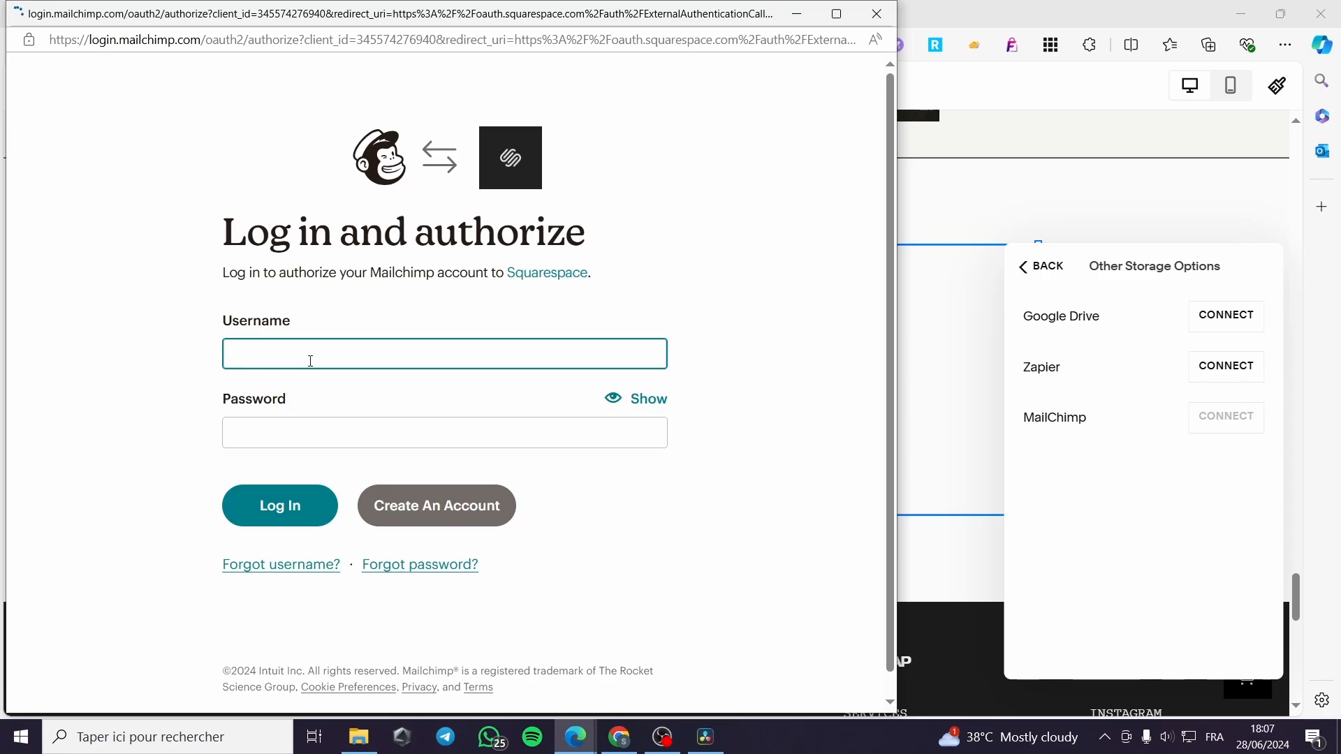
- Log in to Mailchimp with the saved username and the account password
left_click(387, 347)
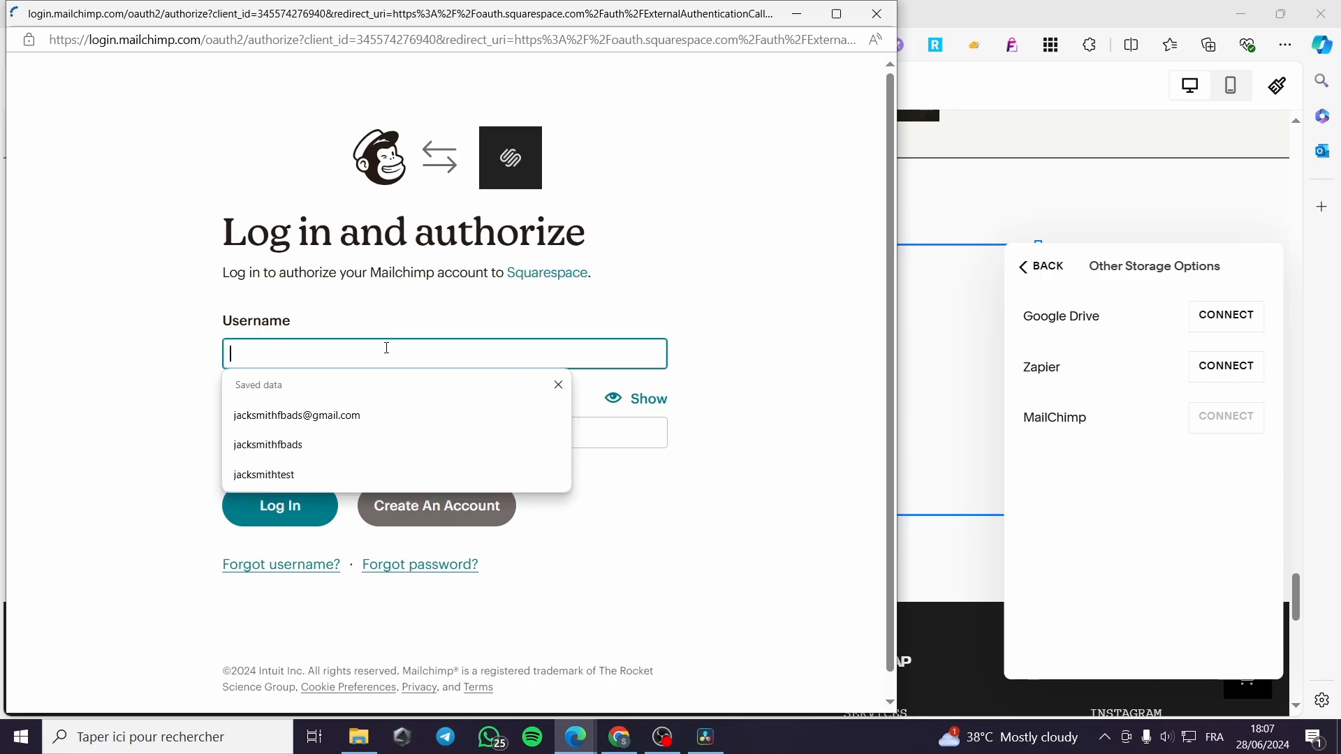
left_click(361, 415)
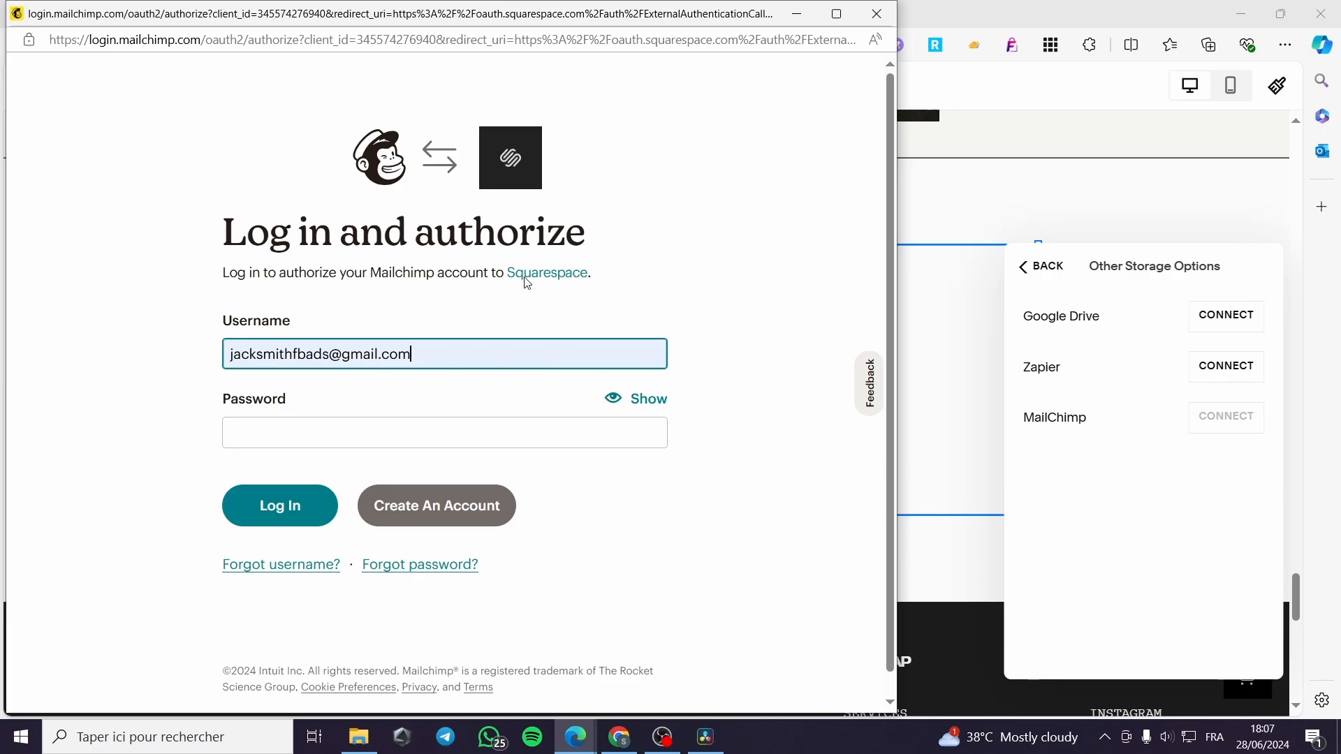
left_click(381, 439)
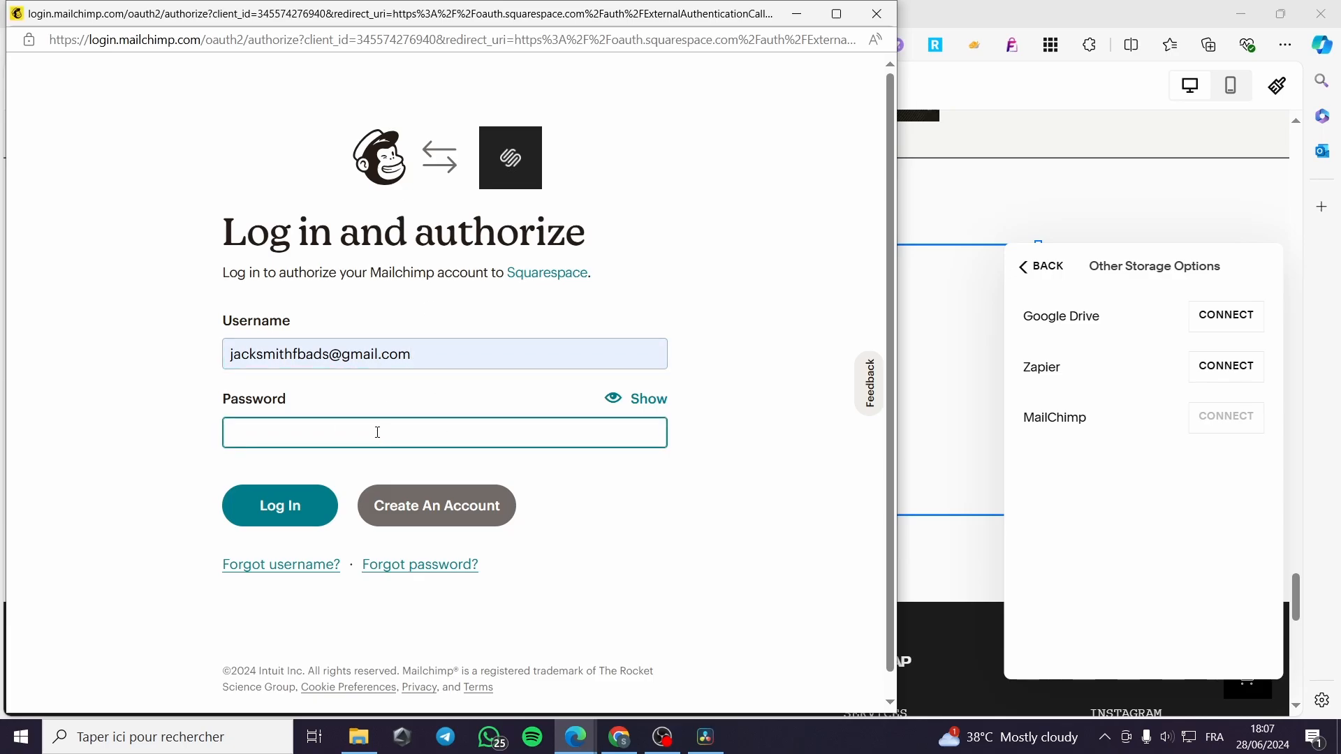
type("••••••••••")
key("Return")
left_click(810, 211)
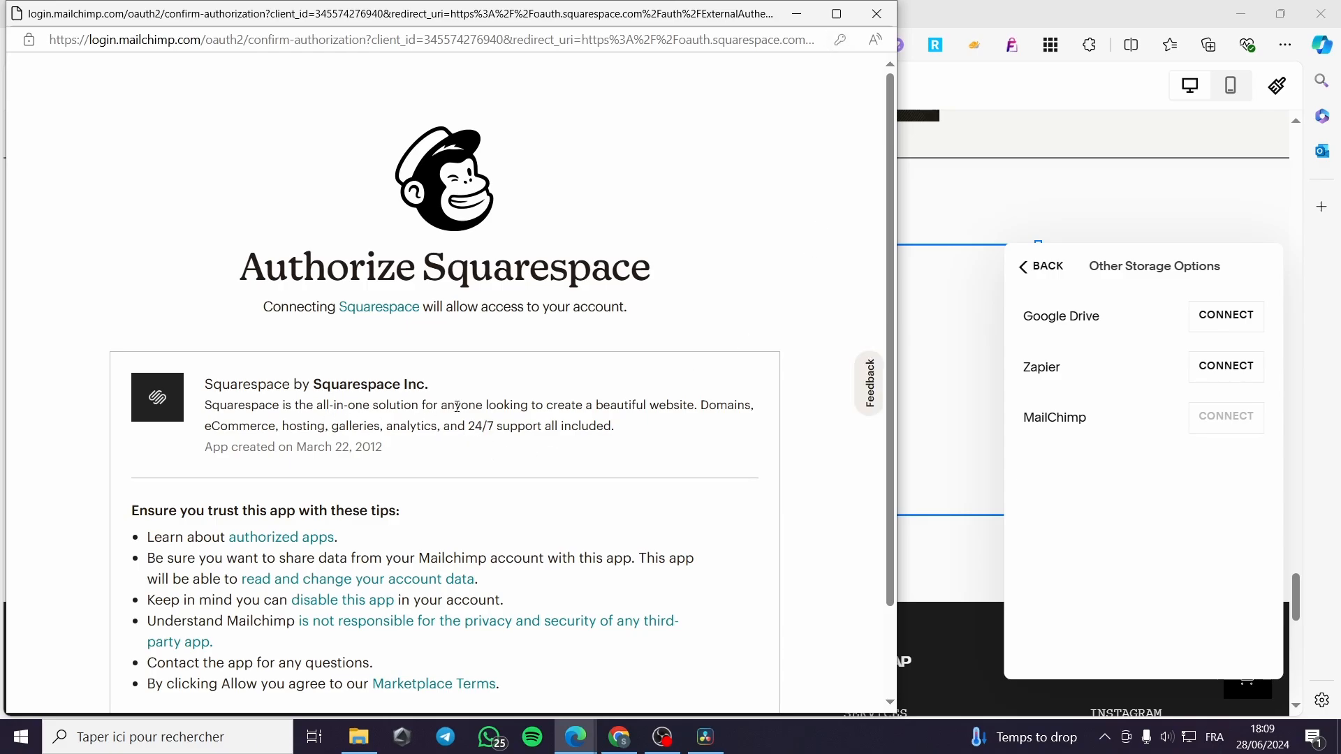
- Allow Squarespace to access the Mailchimp account
scroll(457, 407, "down", 2)
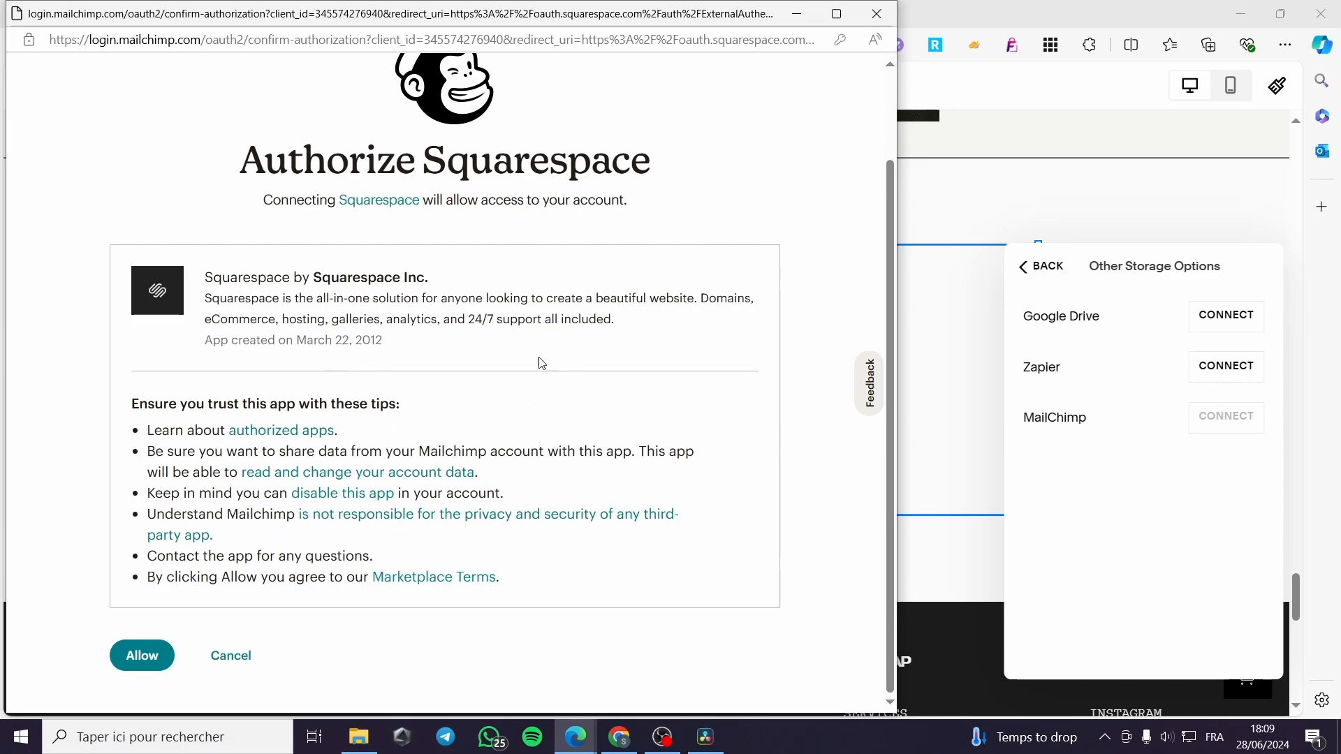
left_click(145, 657)
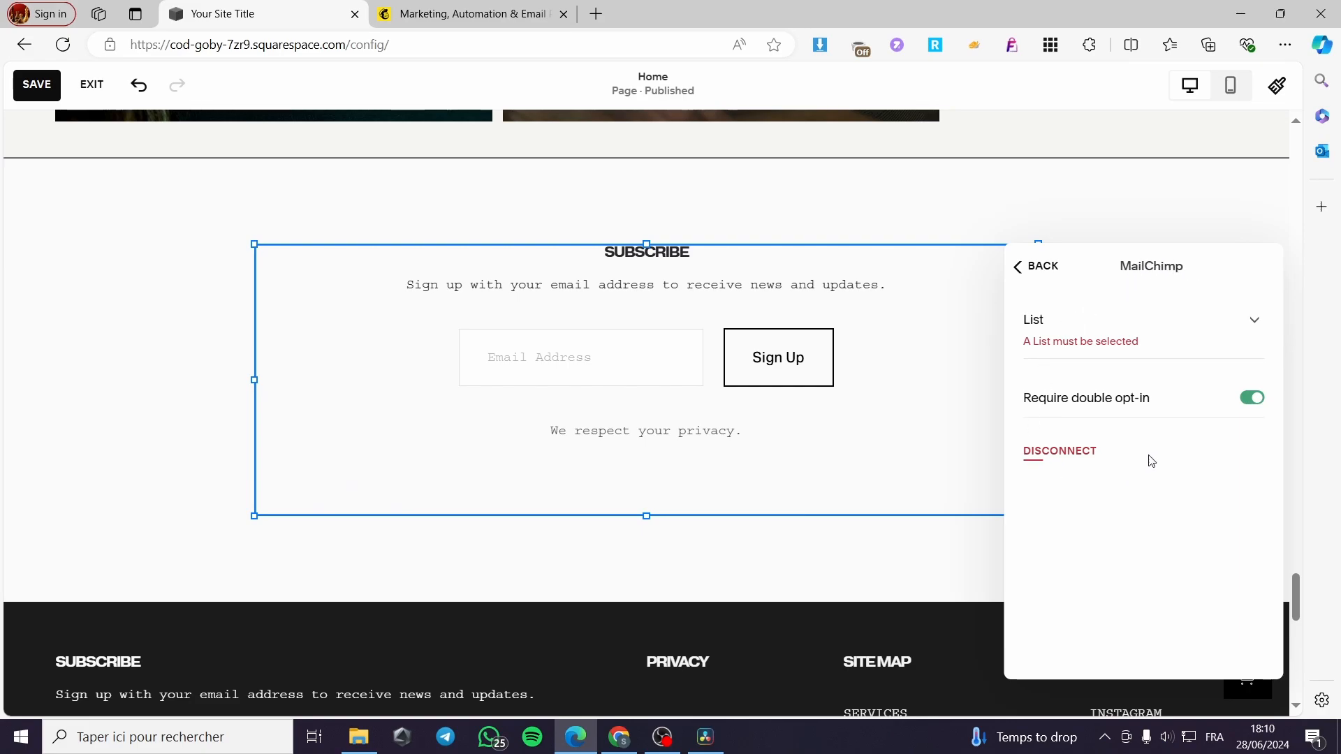
- Send sign-ups to the only Mailchimp list, keep double opt-in on, and exit these settings
left_click(1256, 320)
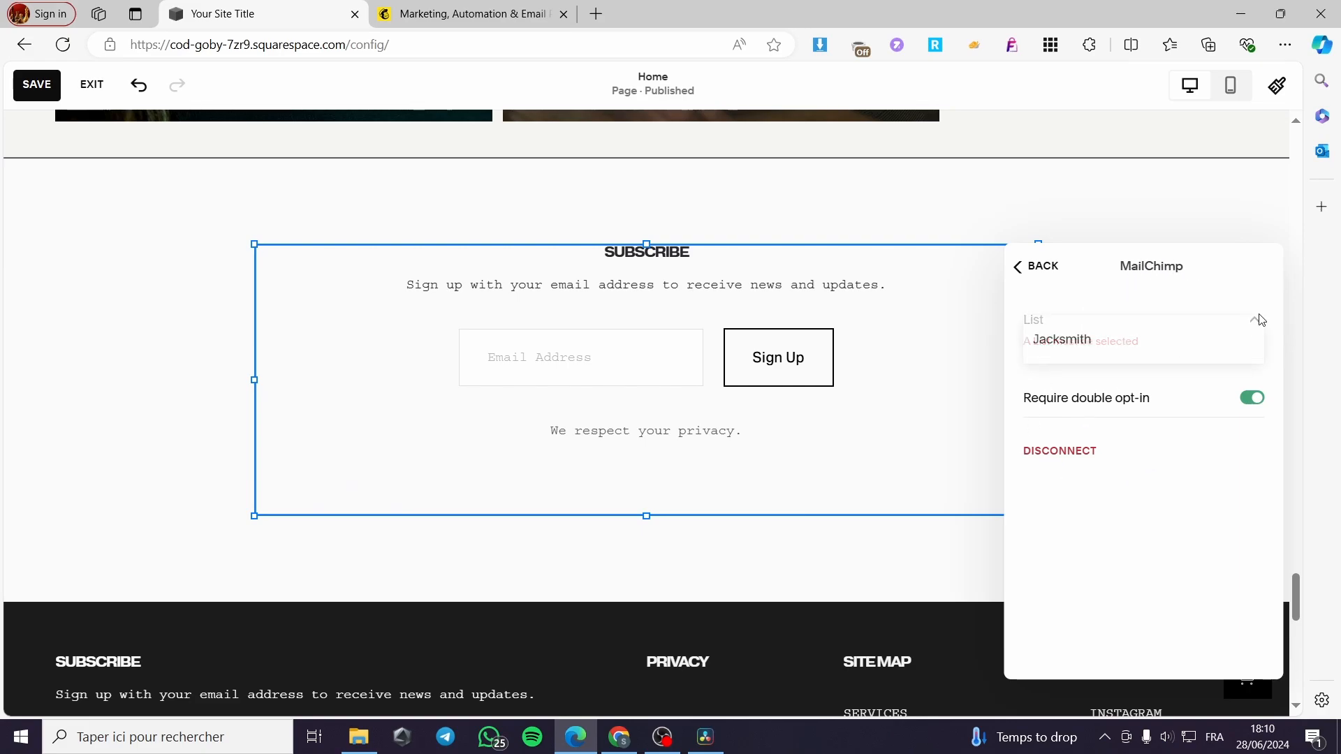
left_click(1149, 297)
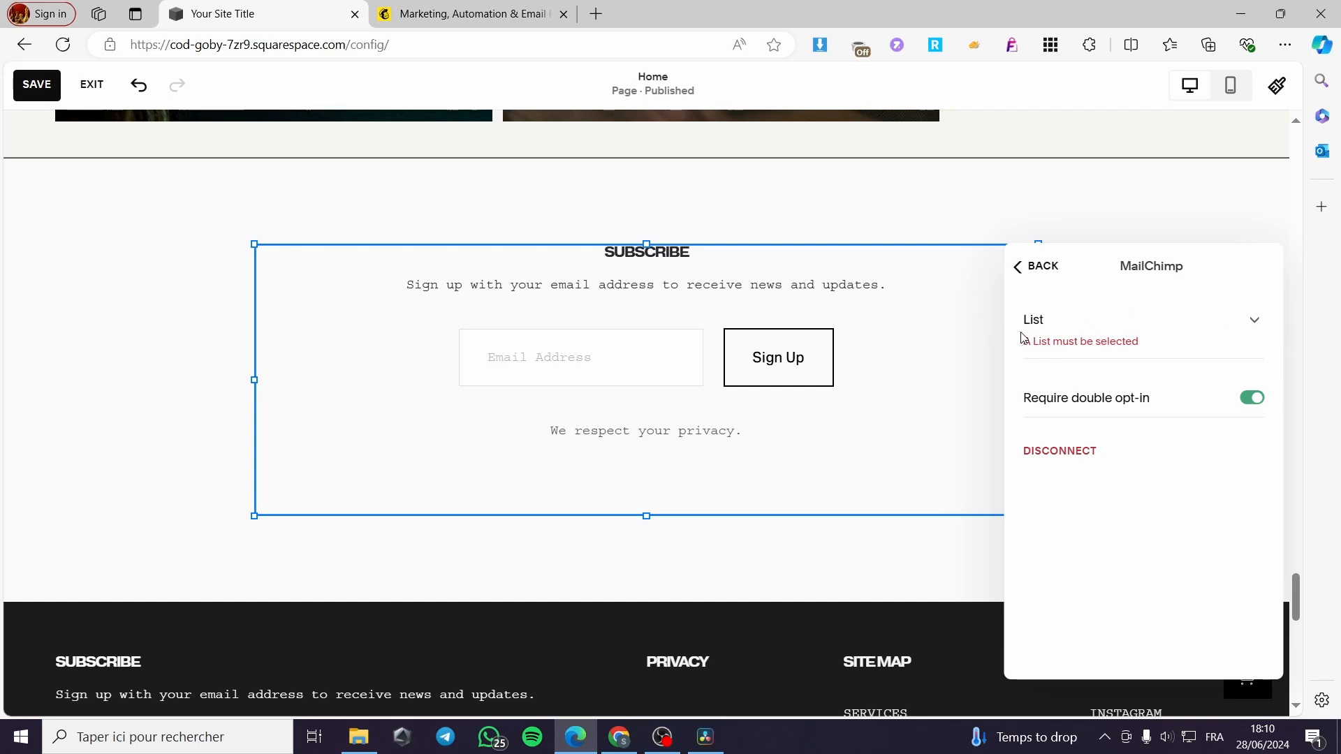
left_click(1262, 325)
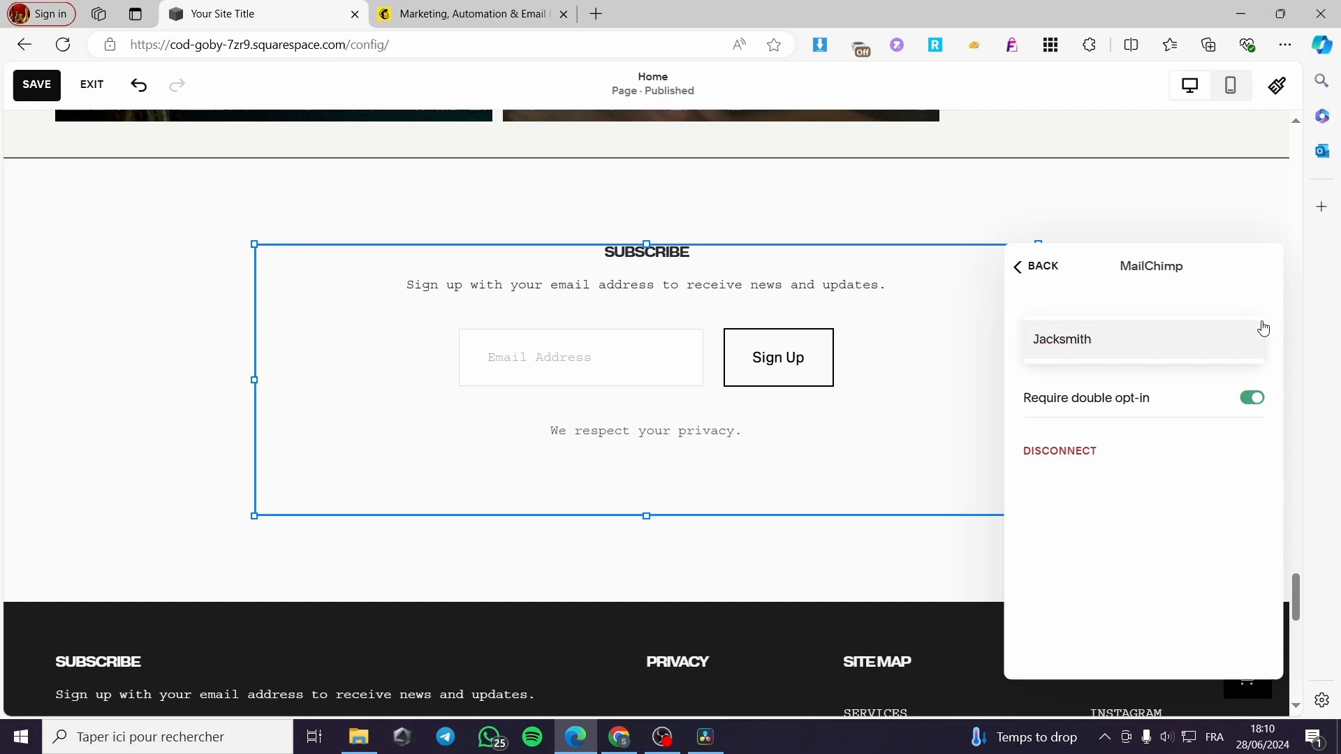
left_click(1076, 349)
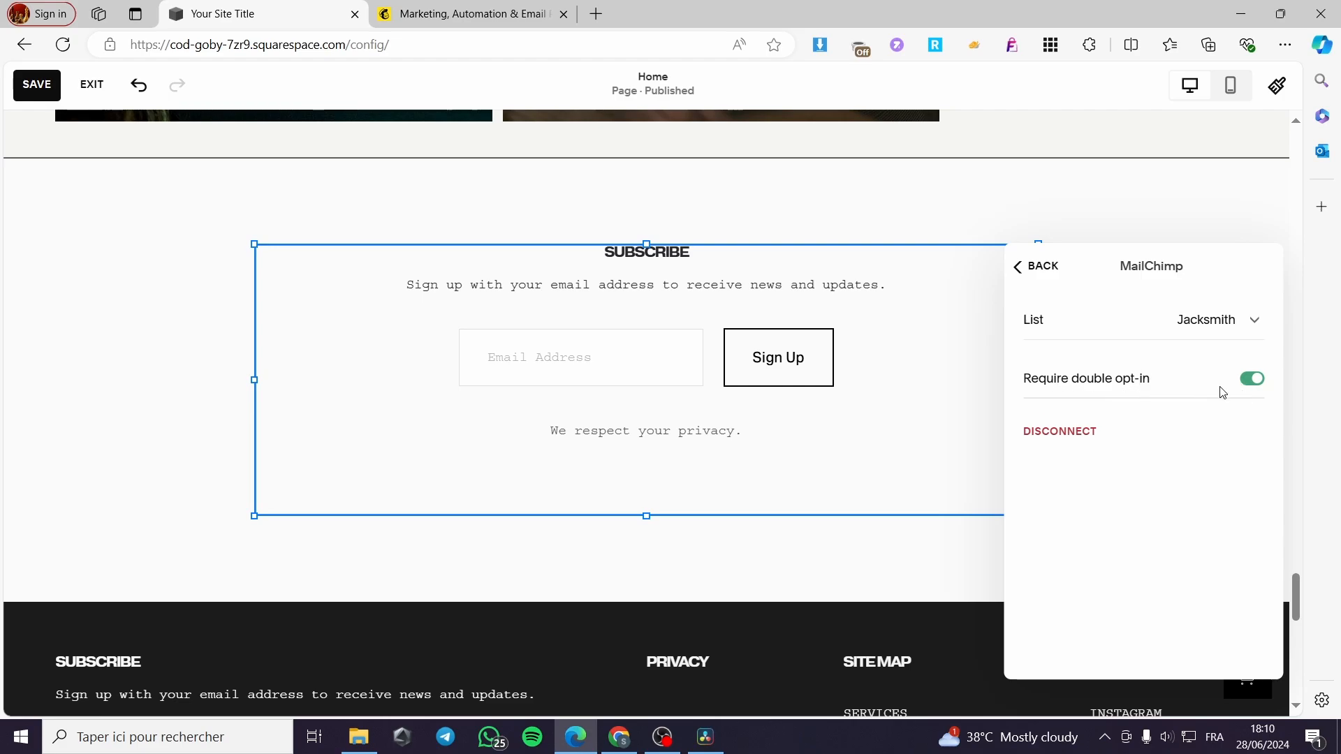
left_click(1257, 382)
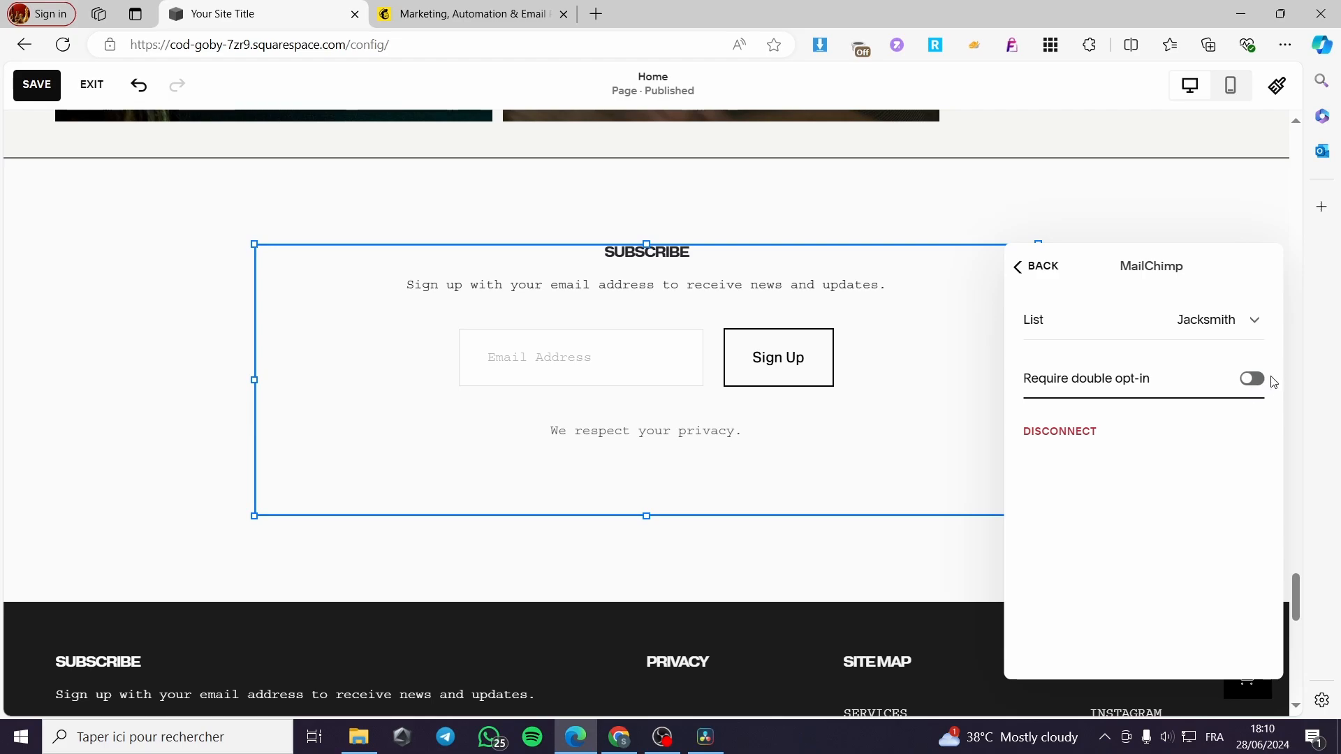
left_click(1249, 379)
left_click(1054, 276)
left_click(1042, 276)
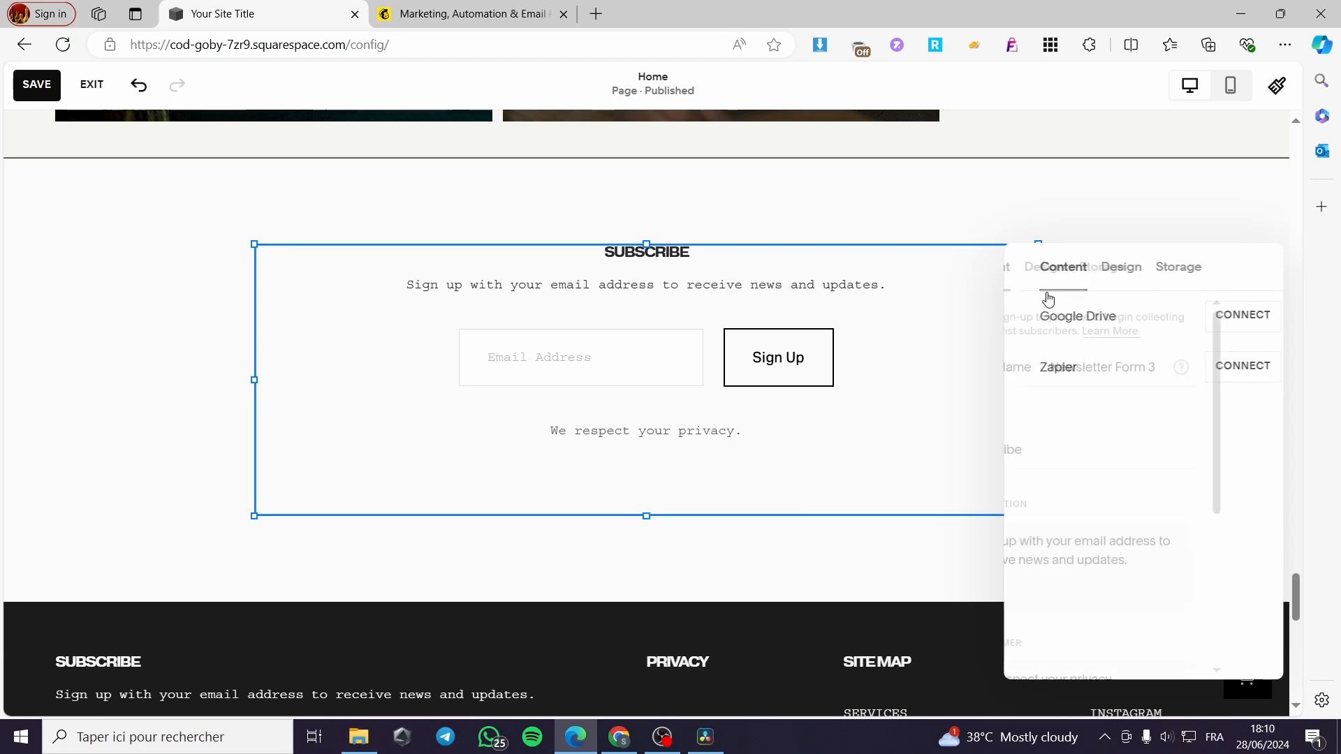
left_click(1162, 268)
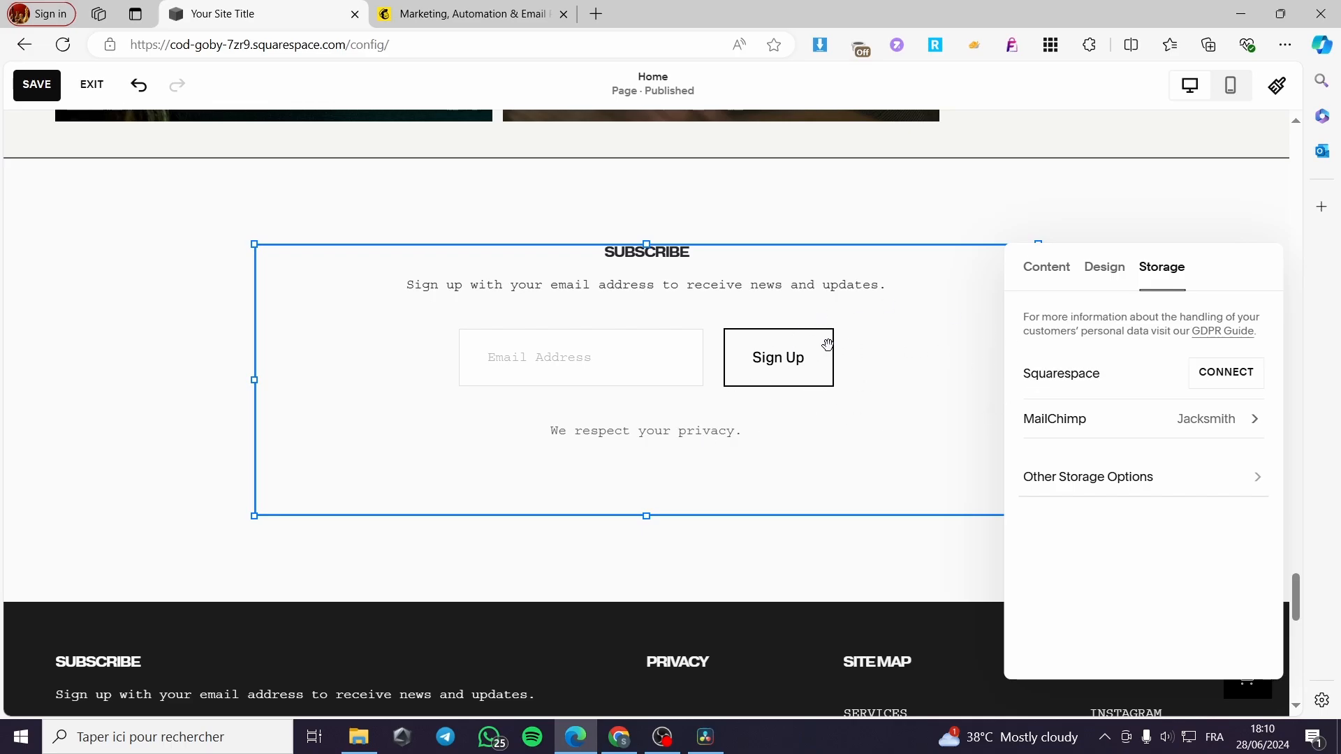
left_click(500, 9)
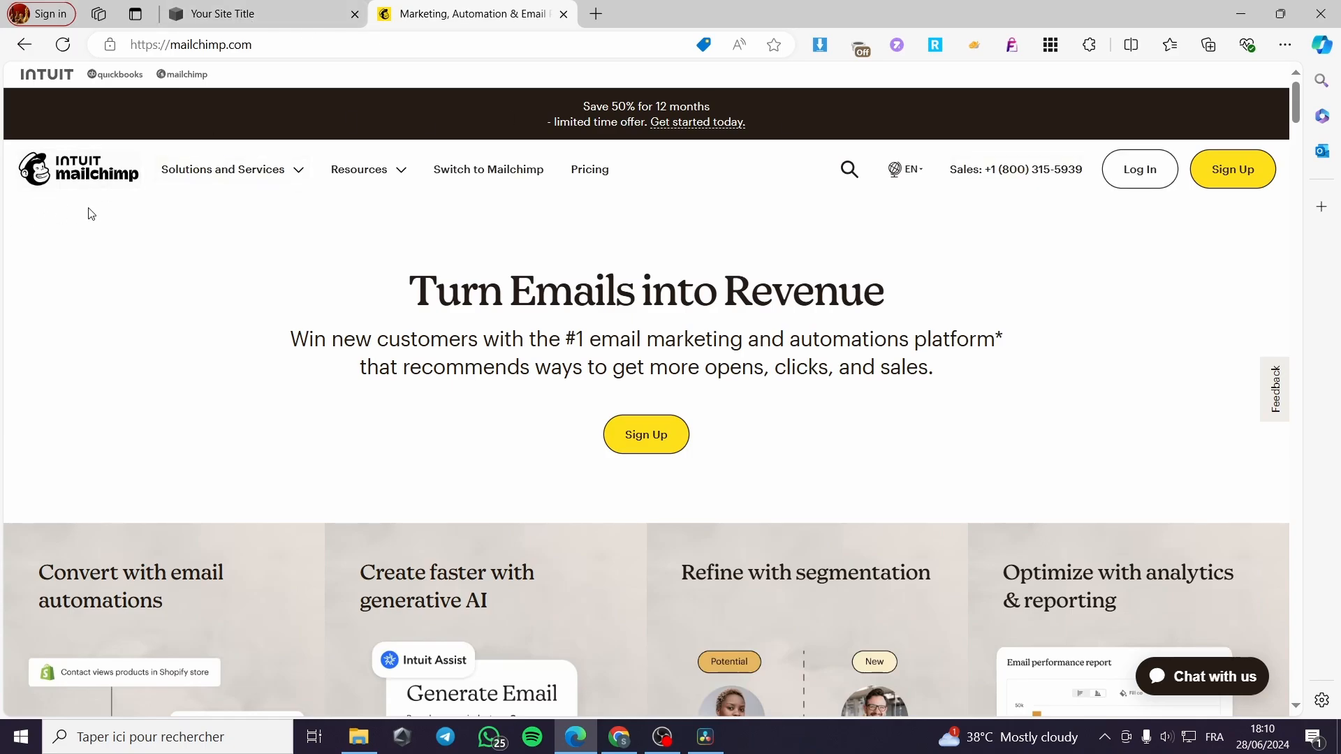
left_click(235, 7)
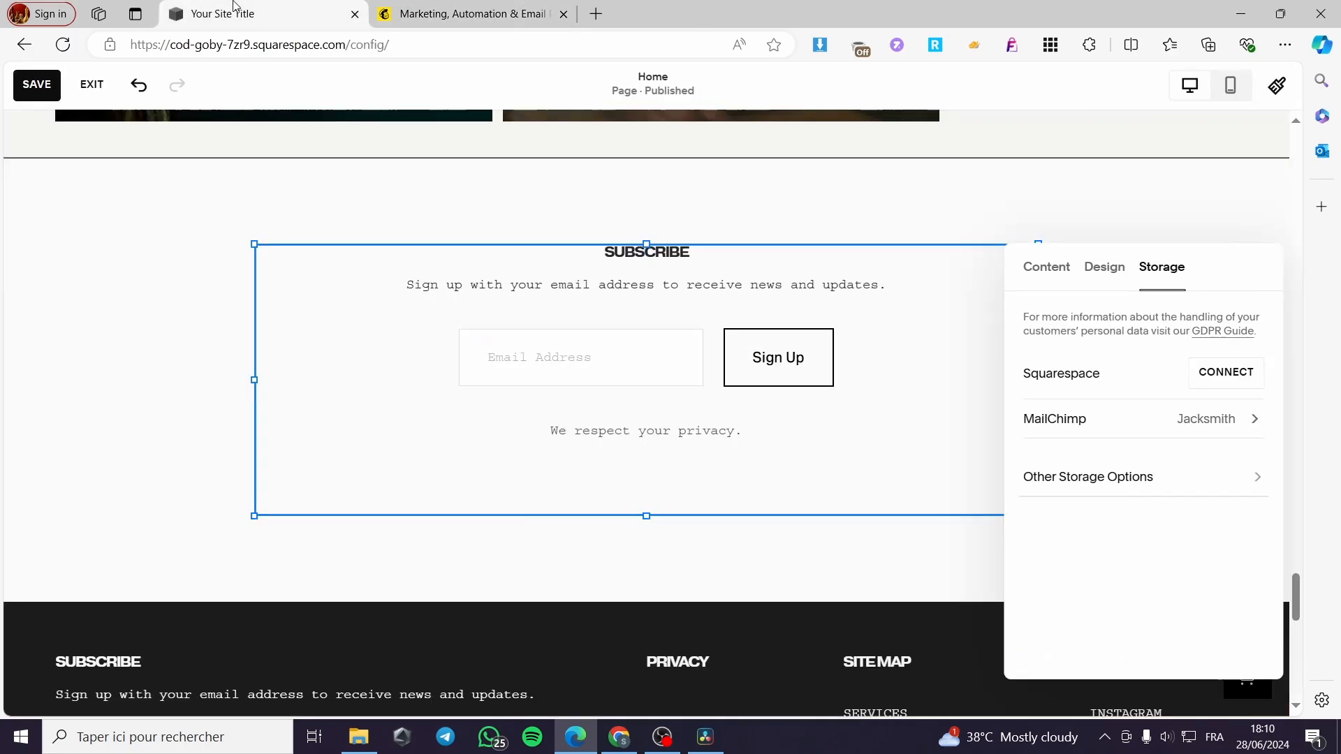
left_click(1052, 267)
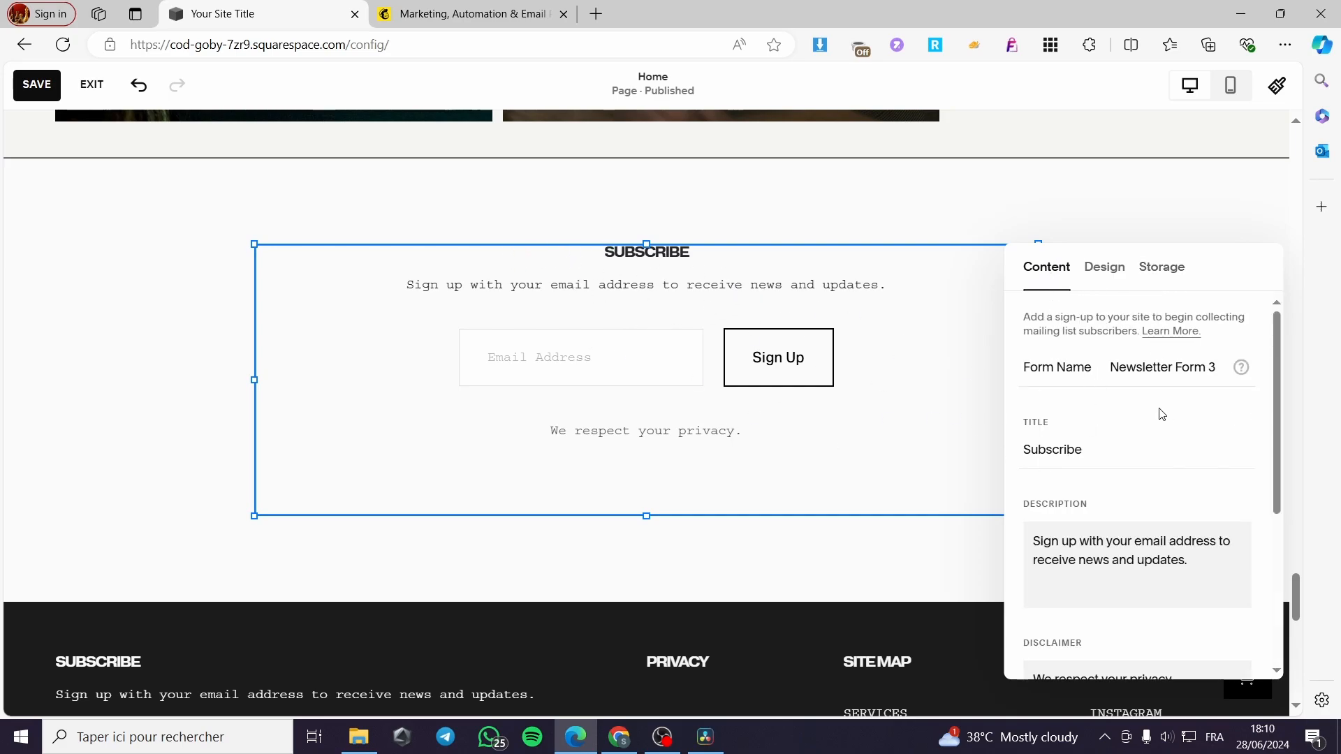
- Replace the newsletter block title 'Subscribe' with 'Join Our Community'
left_click_drag(1098, 455, 1059, 454)
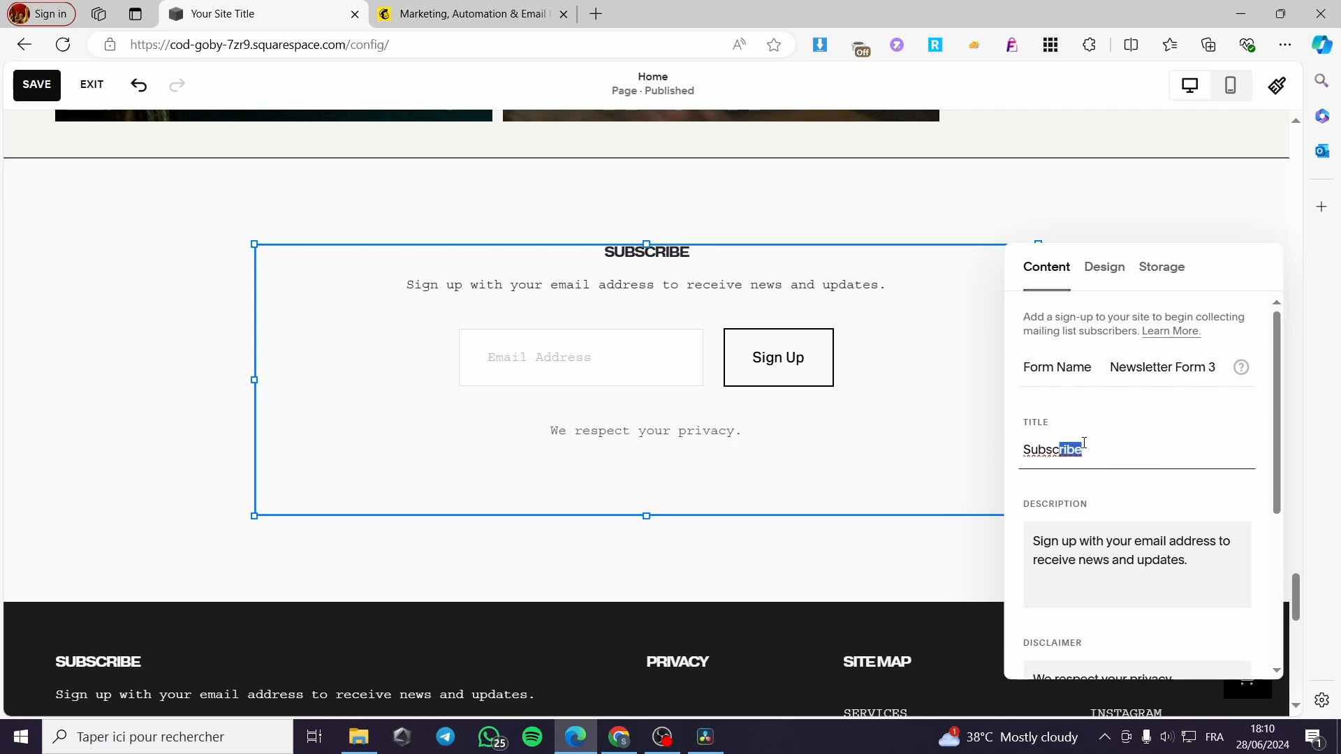
left_click(1118, 457)
left_click_drag(1124, 451, 1009, 429)
type("Join")
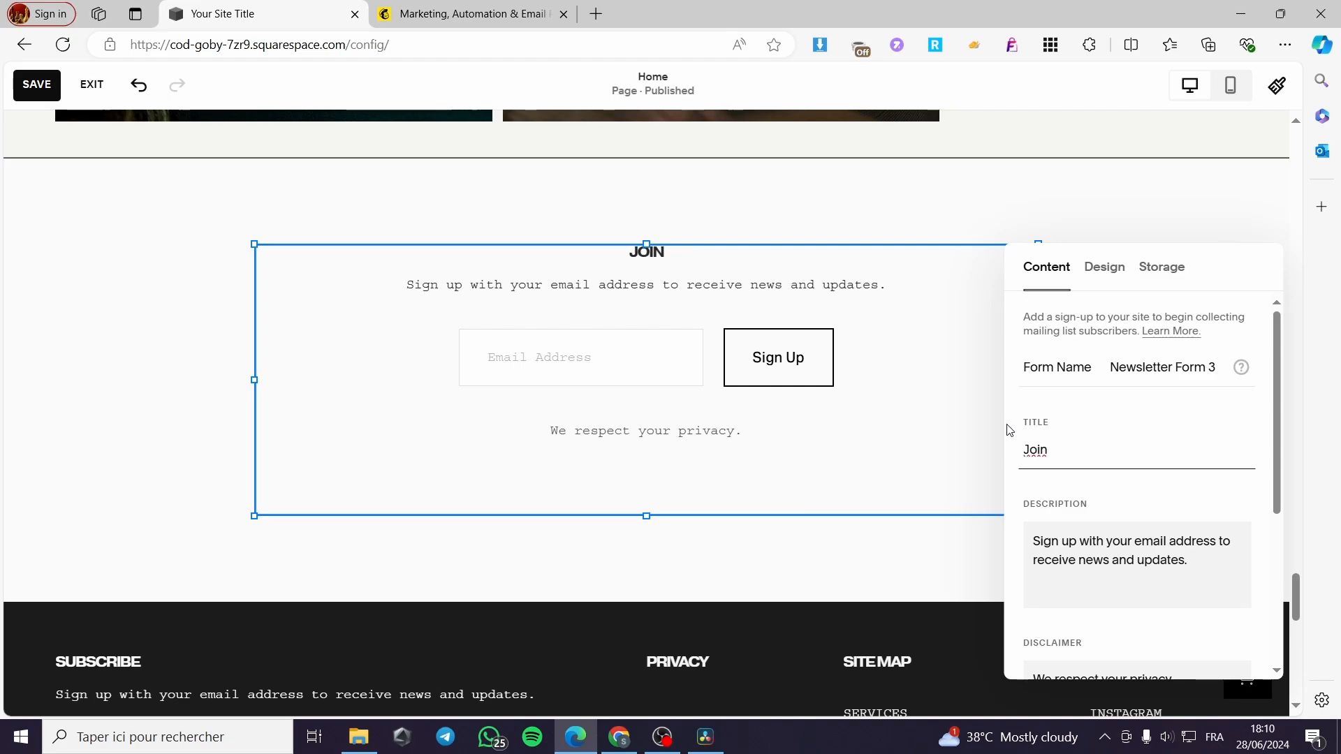
type(" Our Commun")
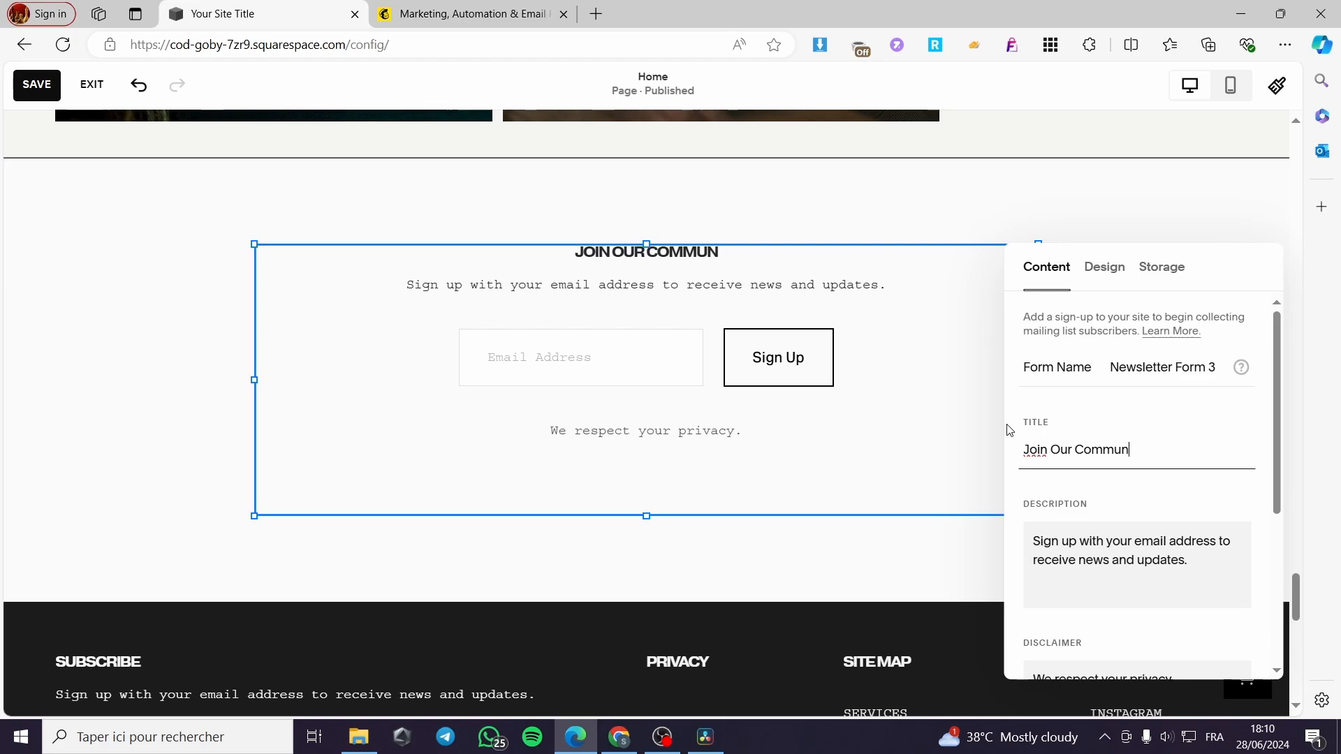
type("ity")
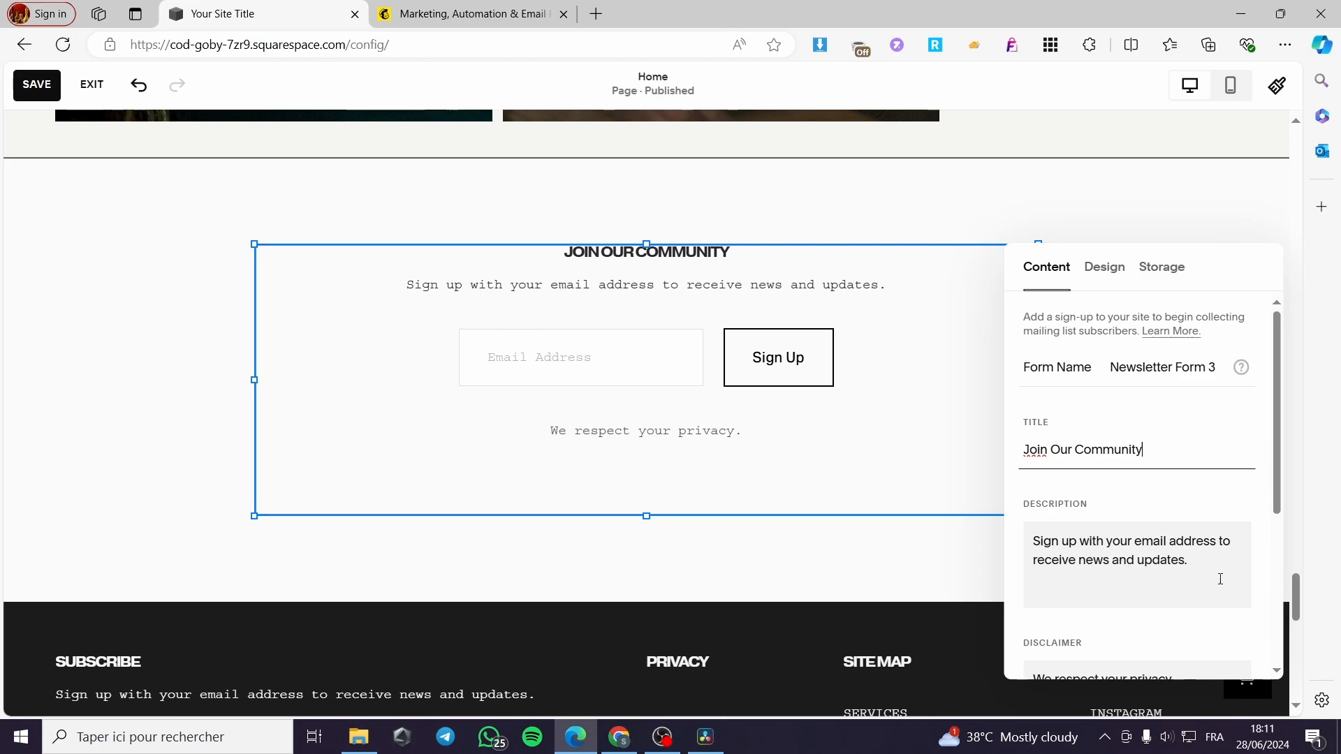
- Change the button text from 'Sign Up' to 'Join' and require the name field
scroll(1104, 443, "down", 3)
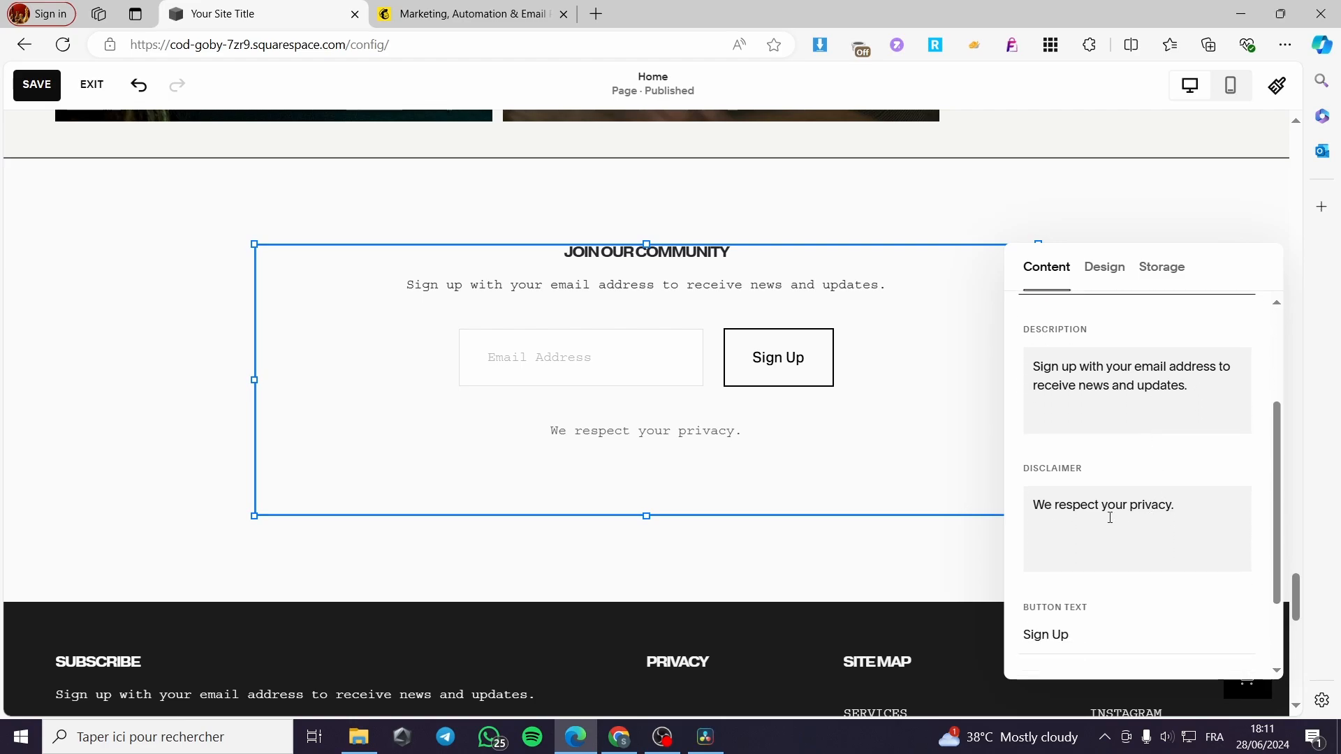
scroll(1121, 517, "down", 2)
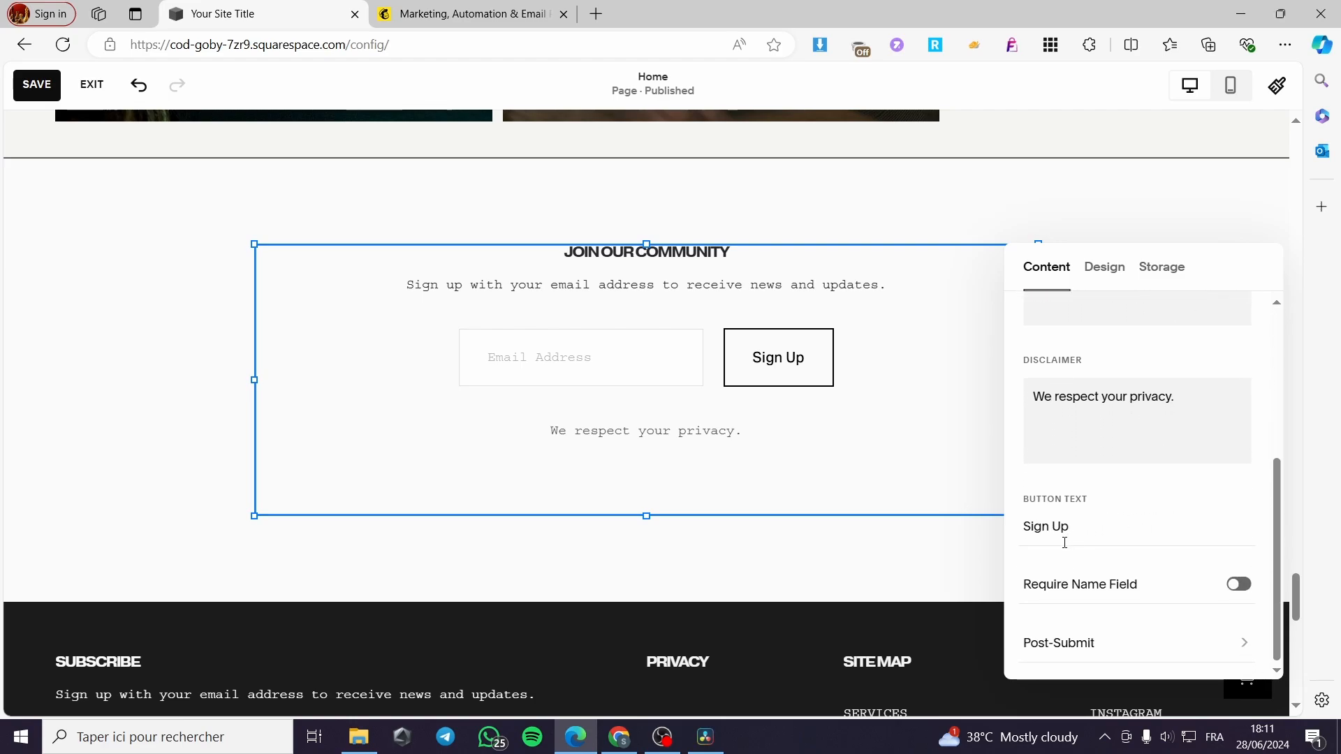
left_click(1106, 533)
left_click_drag(1069, 527, 1012, 538)
type("Join")
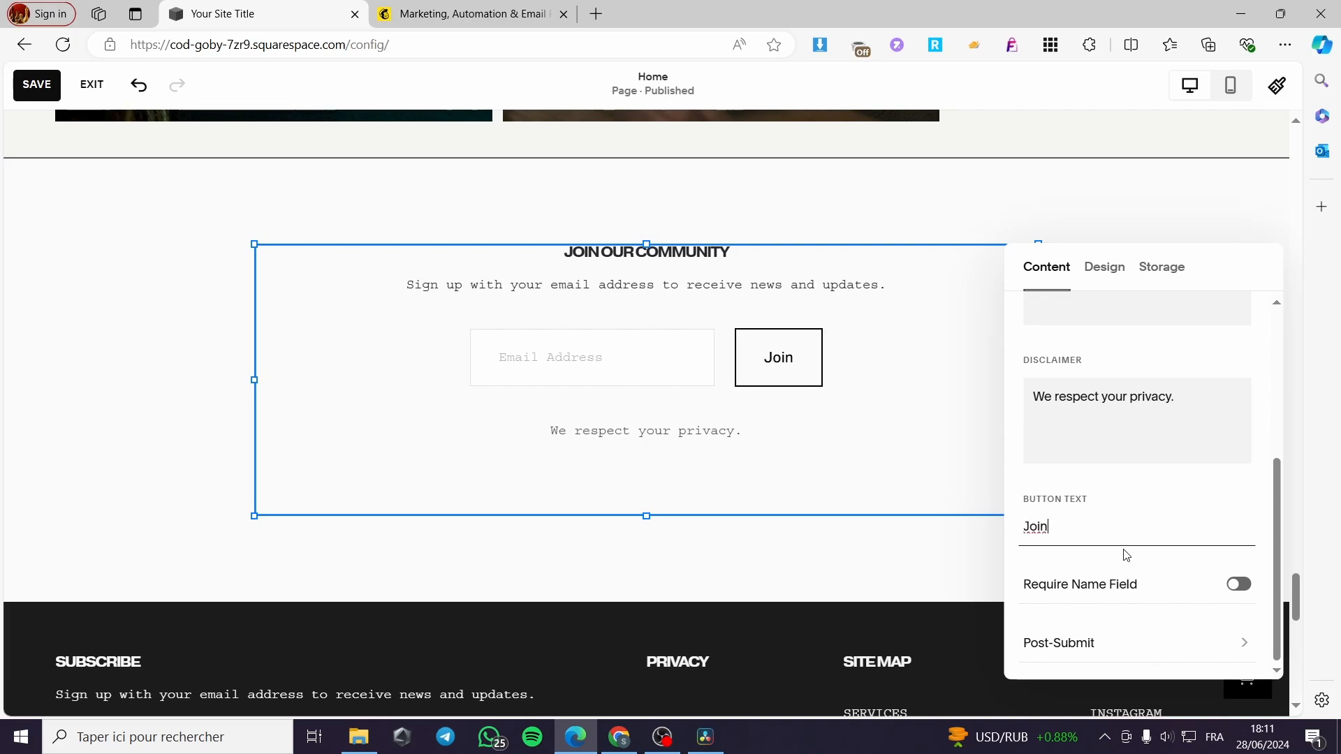
left_click(1238, 585)
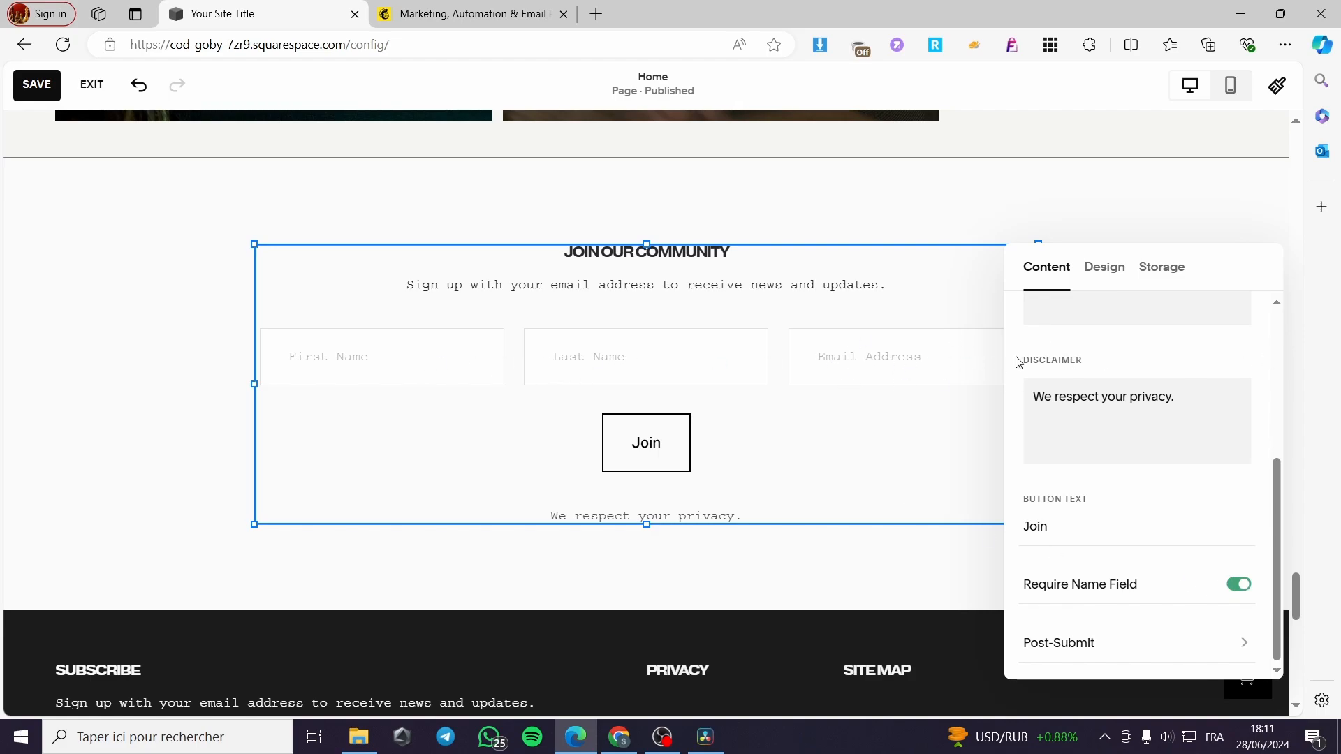
left_click(1244, 643)
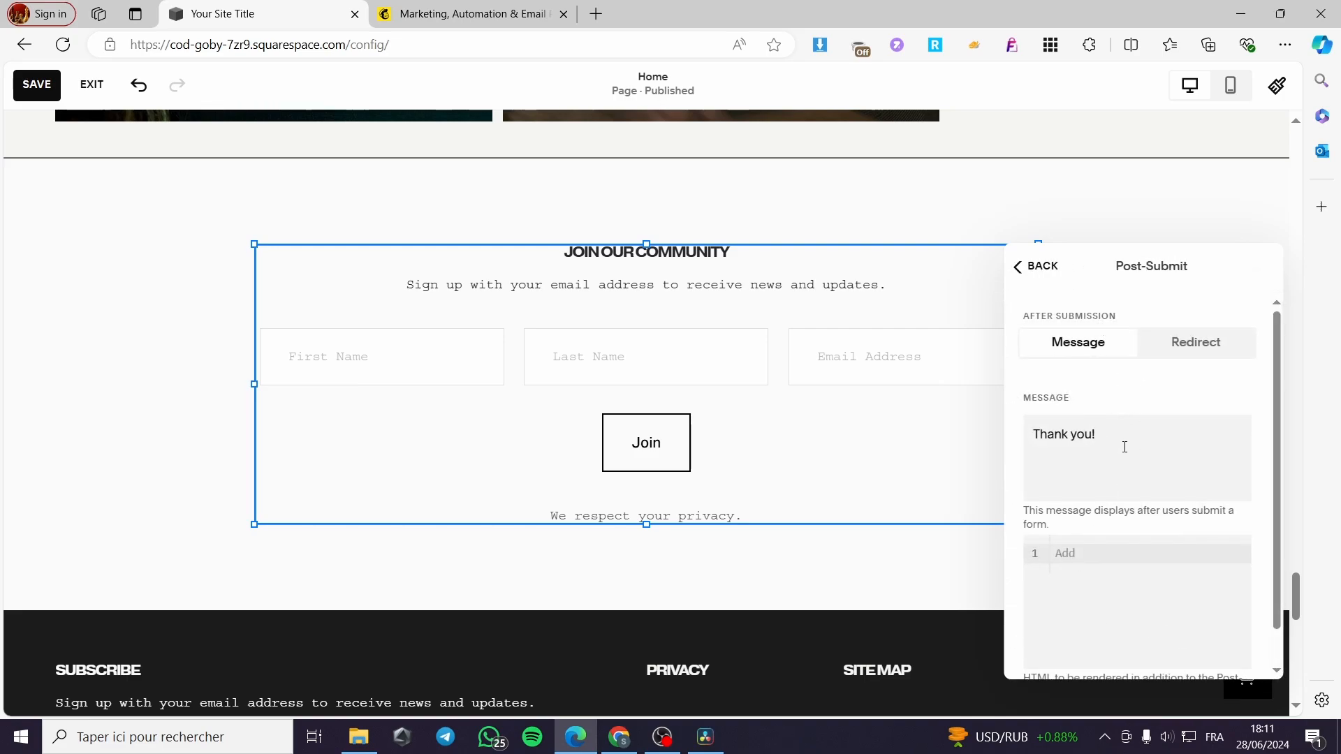
- Set Post-Submit to Redirect with a link to the Home page
scroll(1125, 447, "down", 1)
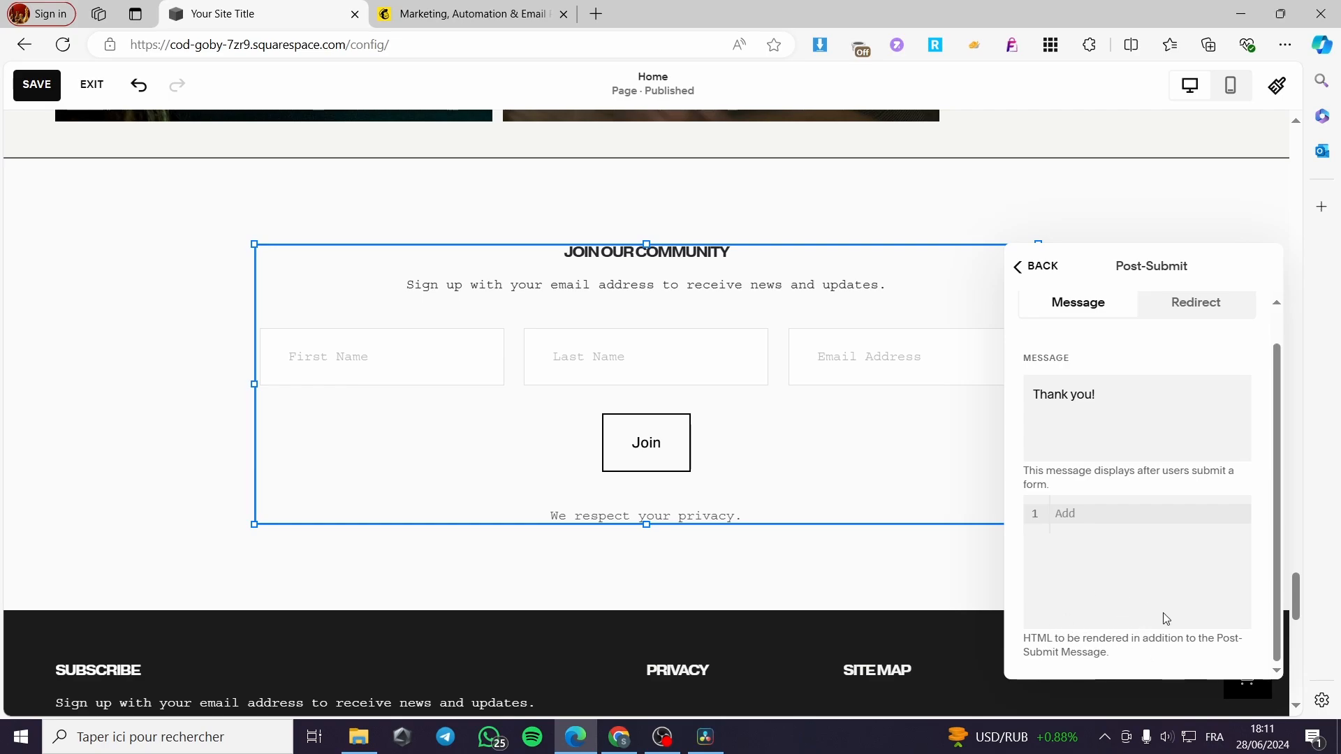
scroll(1196, 363, "up", 1)
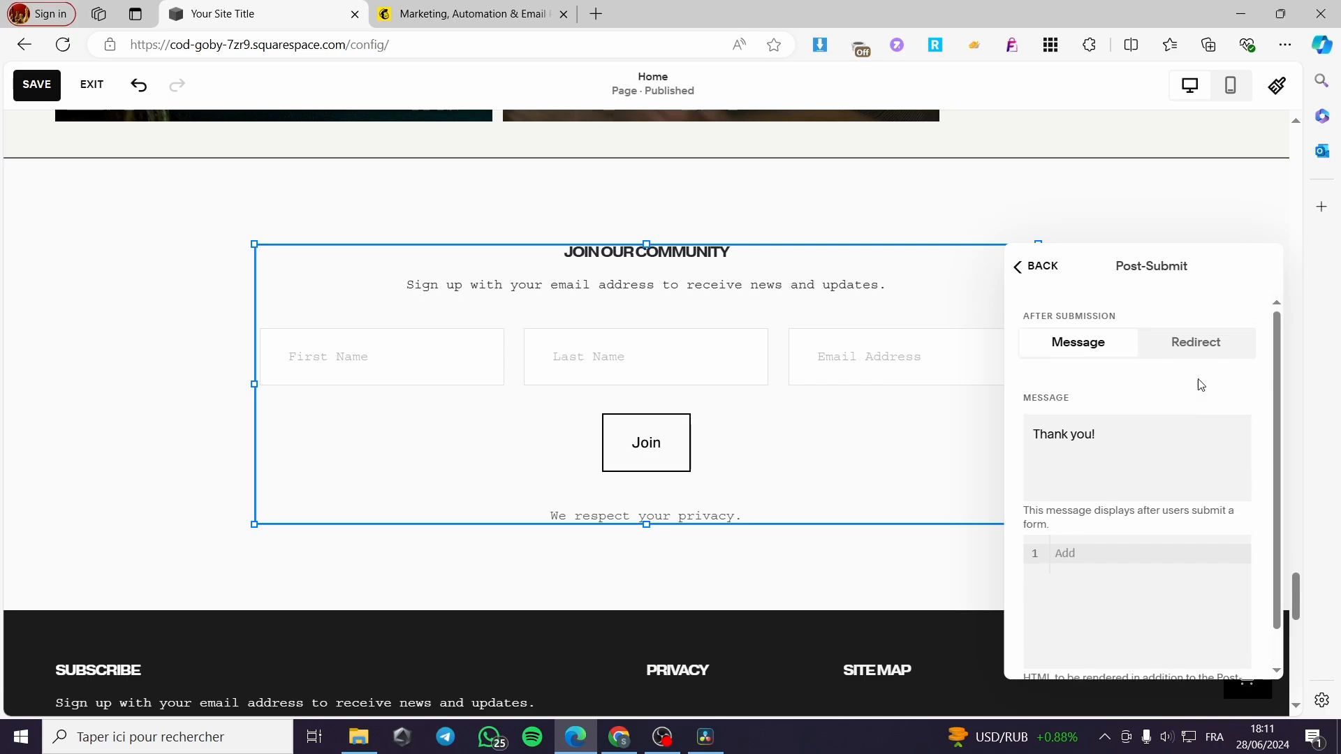
left_click(1206, 359)
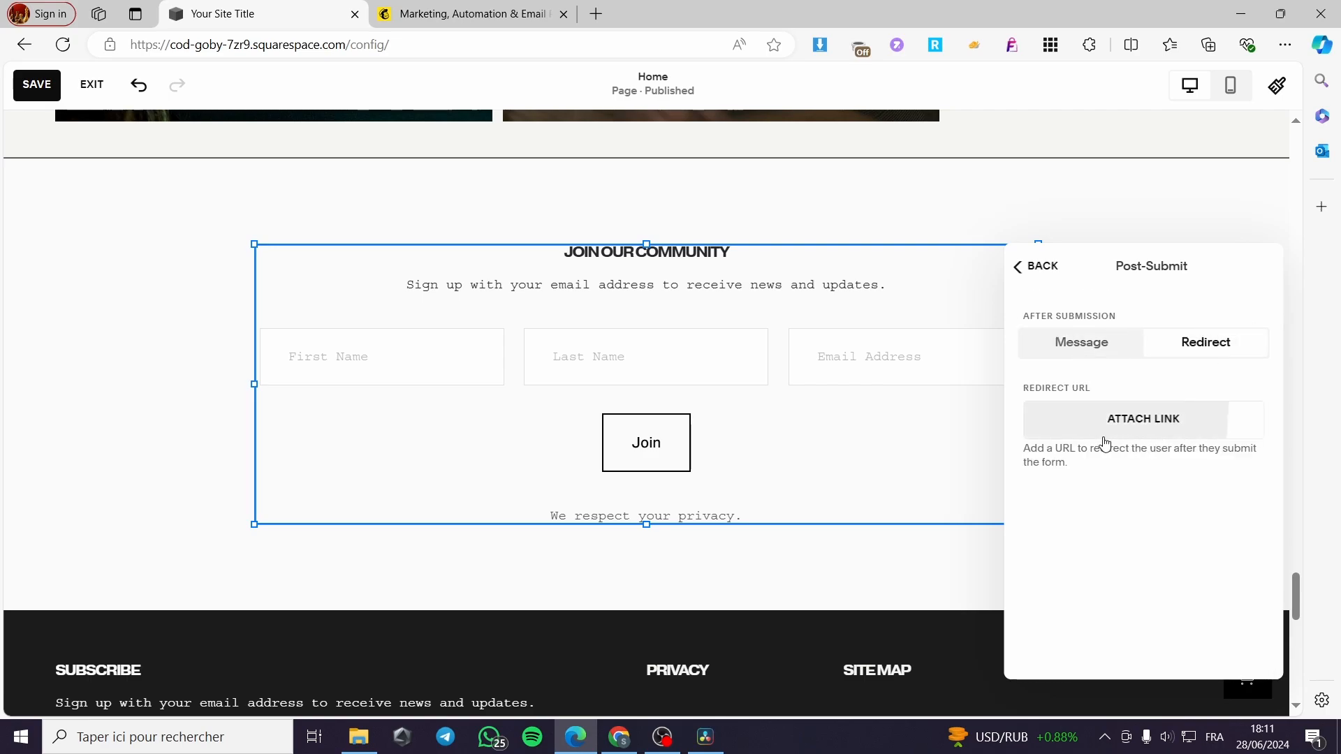
left_click(1166, 436)
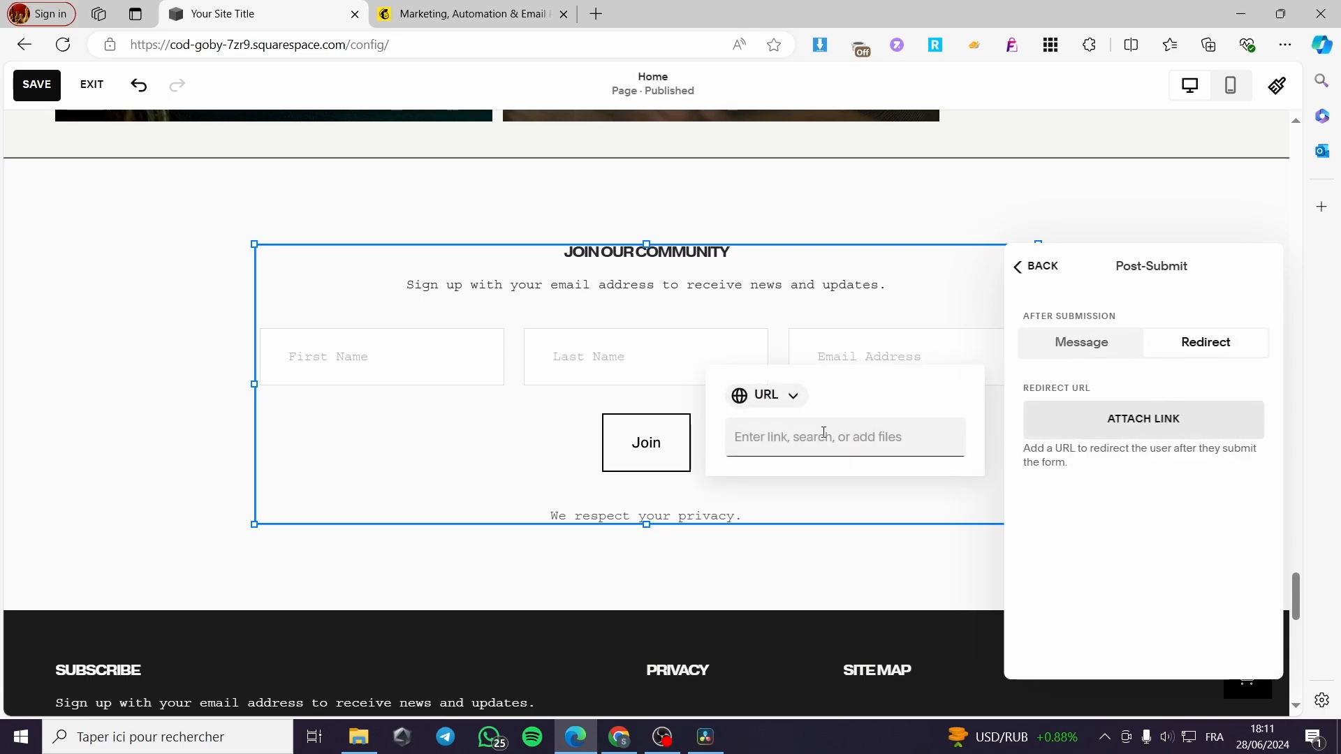
left_click(786, 396)
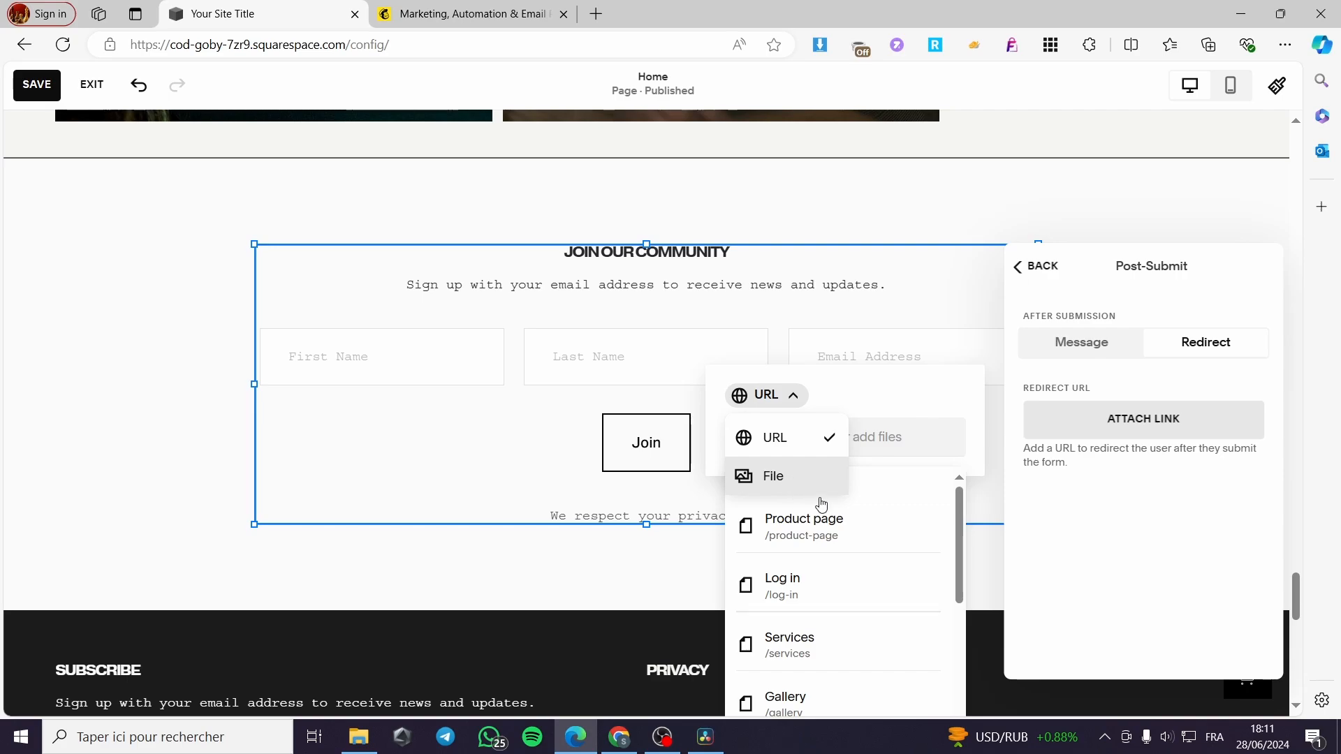
left_click(901, 403)
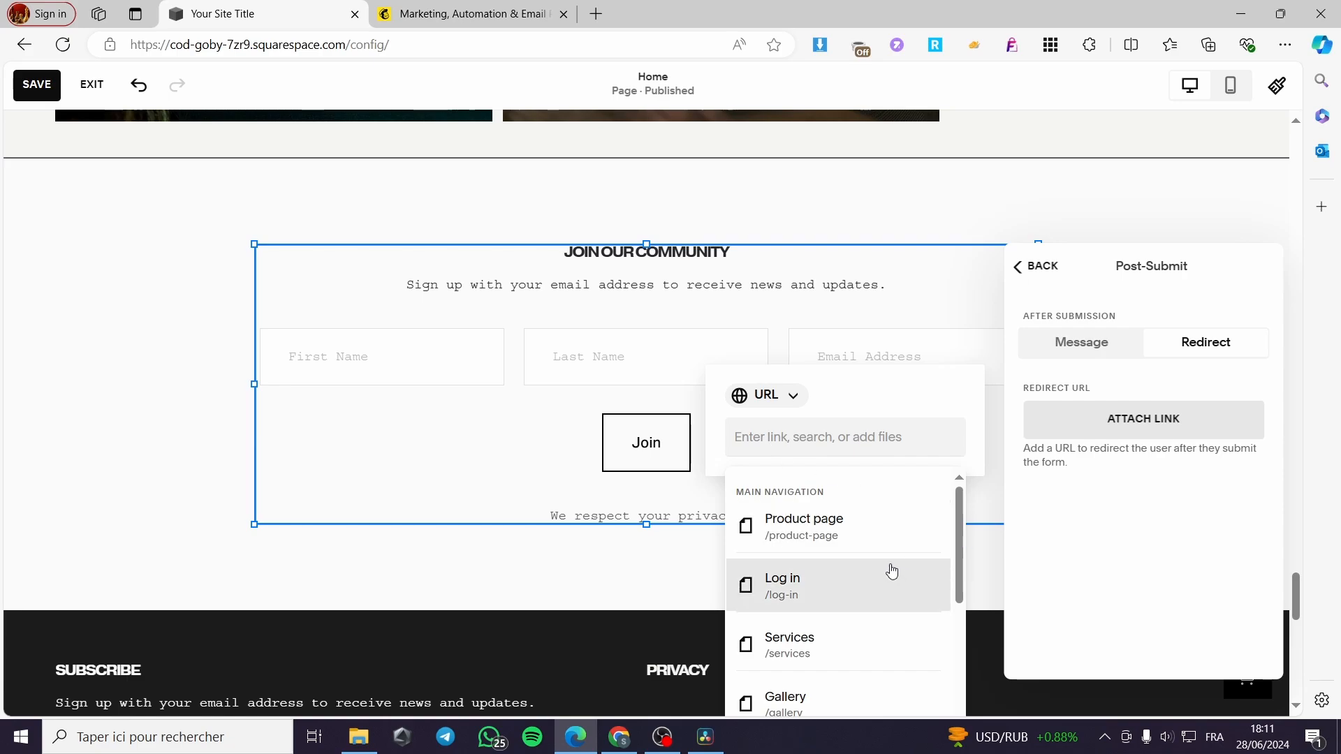
scroll(884, 572, "down", 4)
scroll(887, 587, "down", 1)
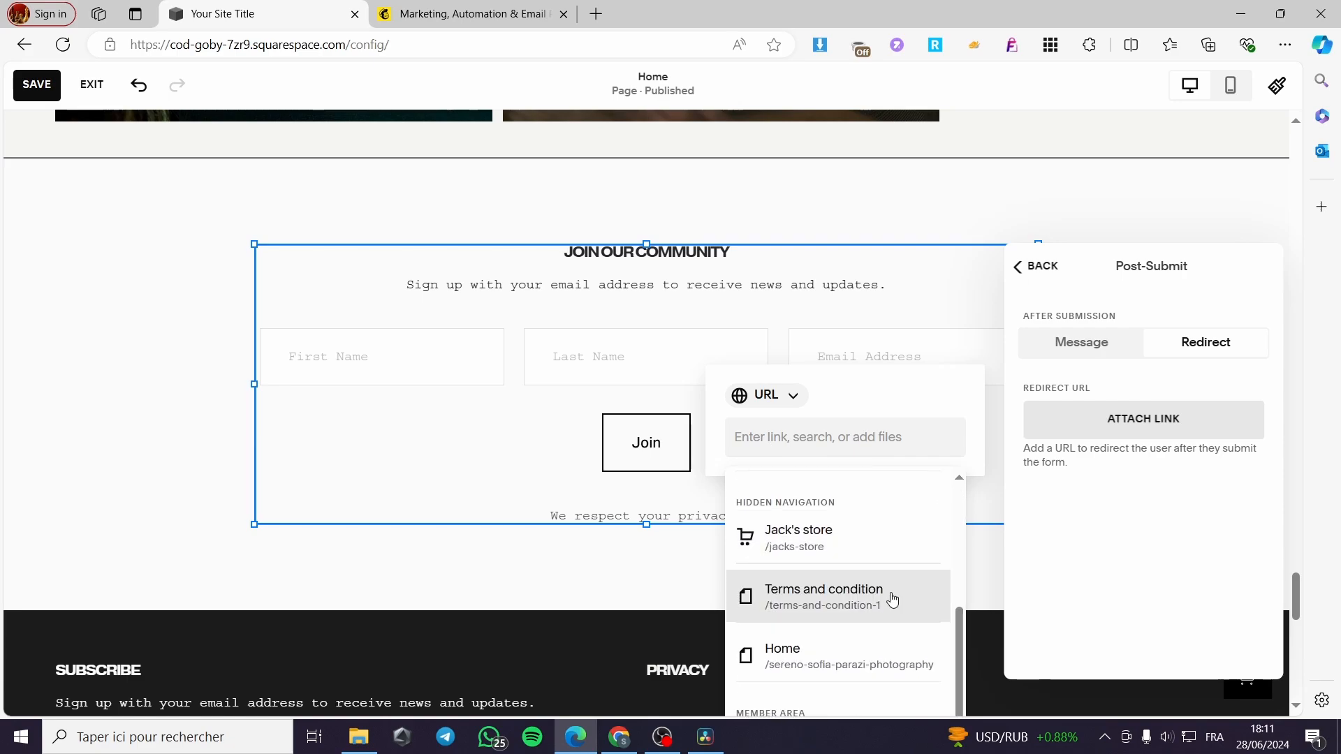
scroll(876, 597, "down", 1)
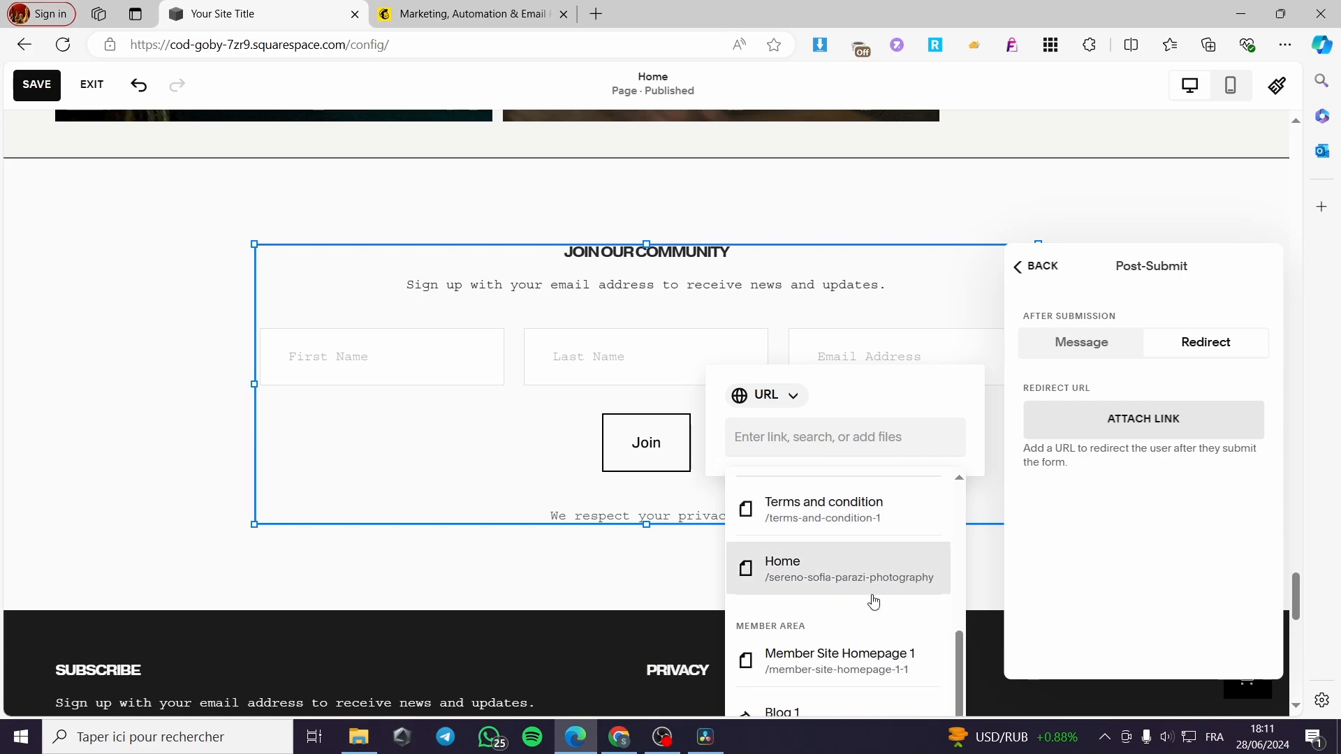
left_click(773, 575)
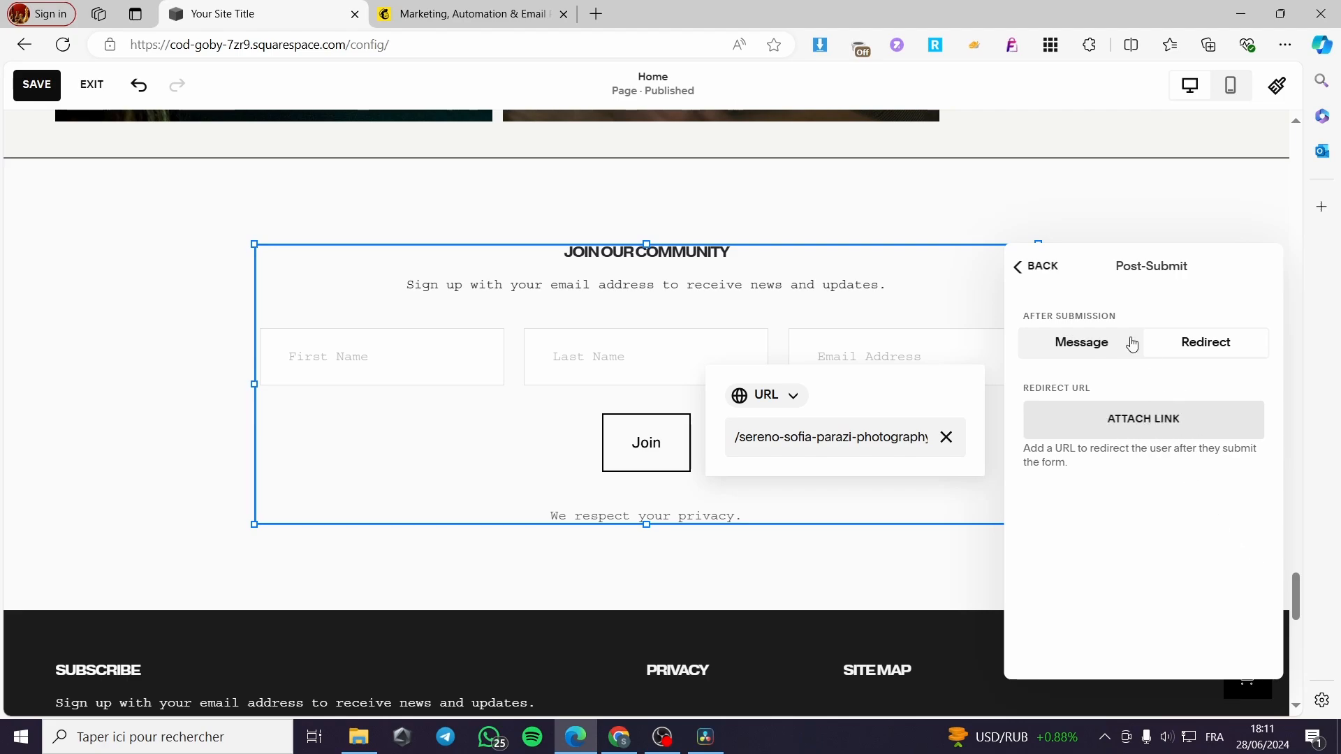
left_click(1038, 269)
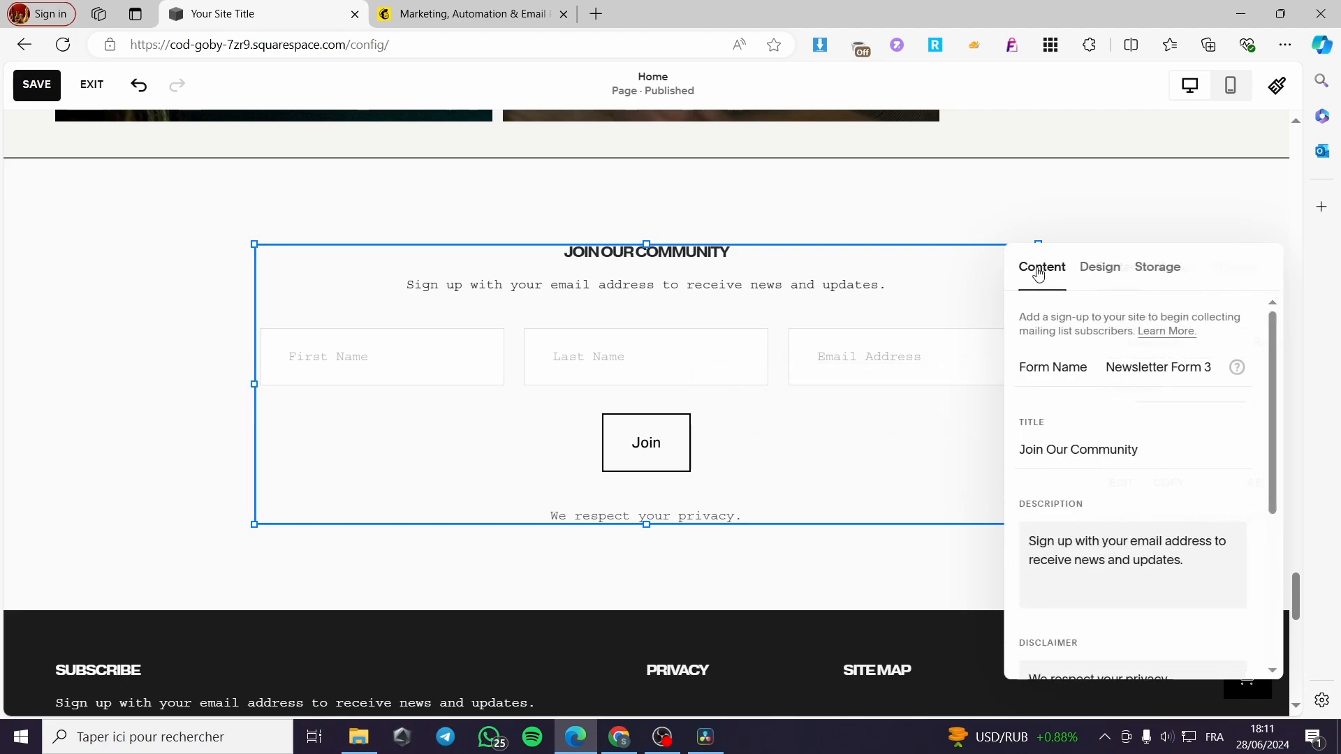
- Deselect the form block, save the homepage edits and exit the editor
left_click(1218, 209)
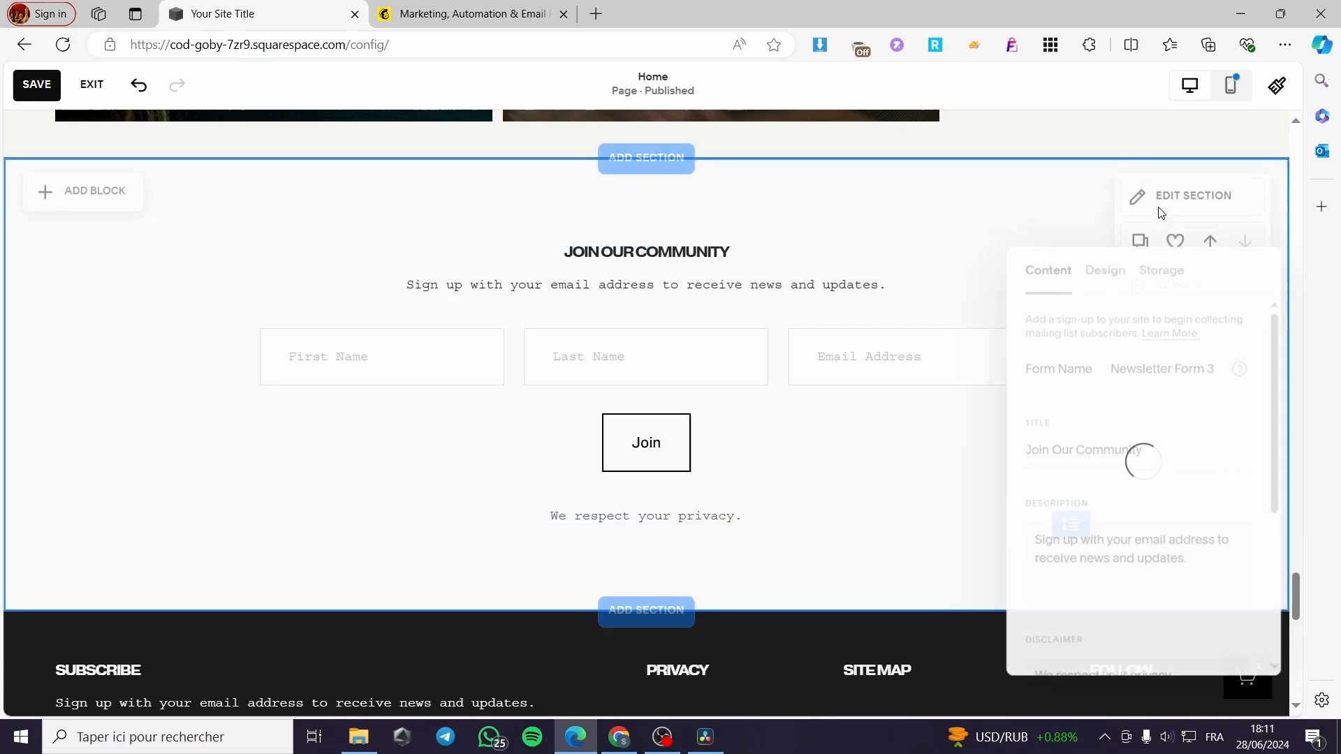
left_click(32, 87)
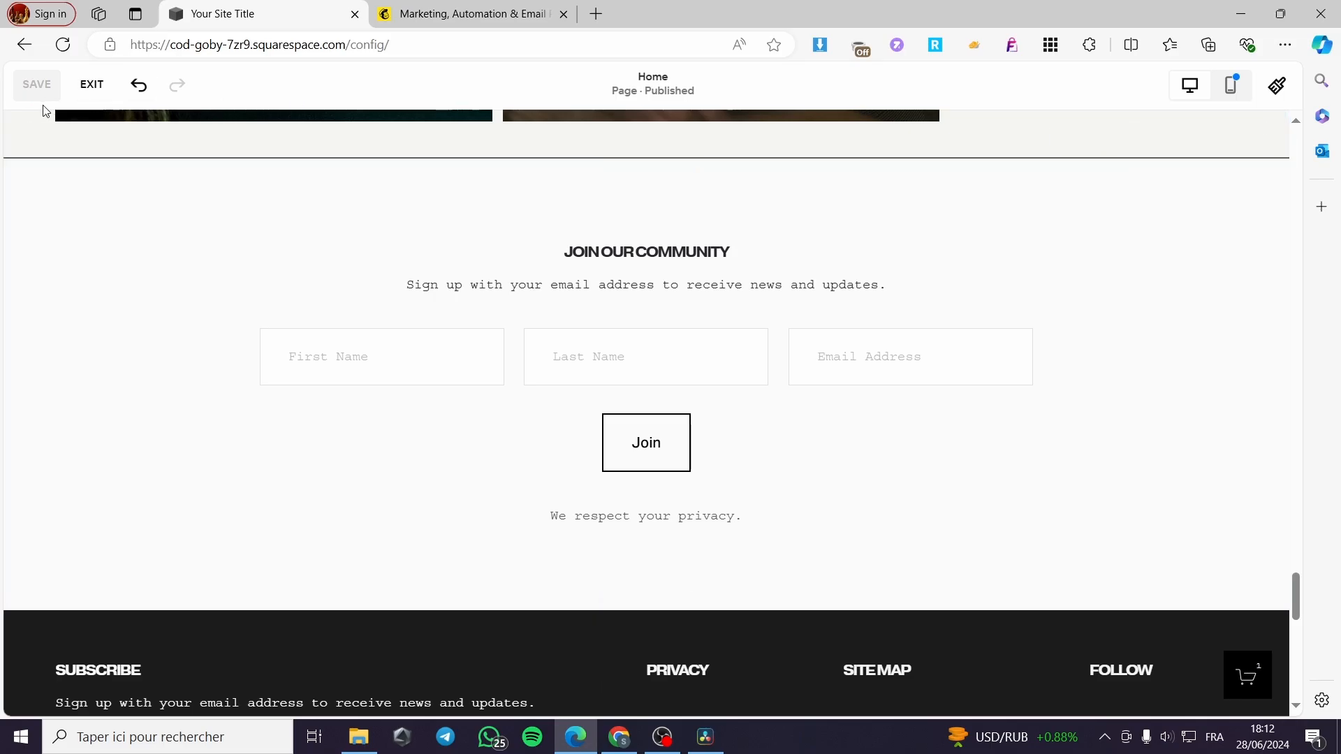
left_click(87, 94)
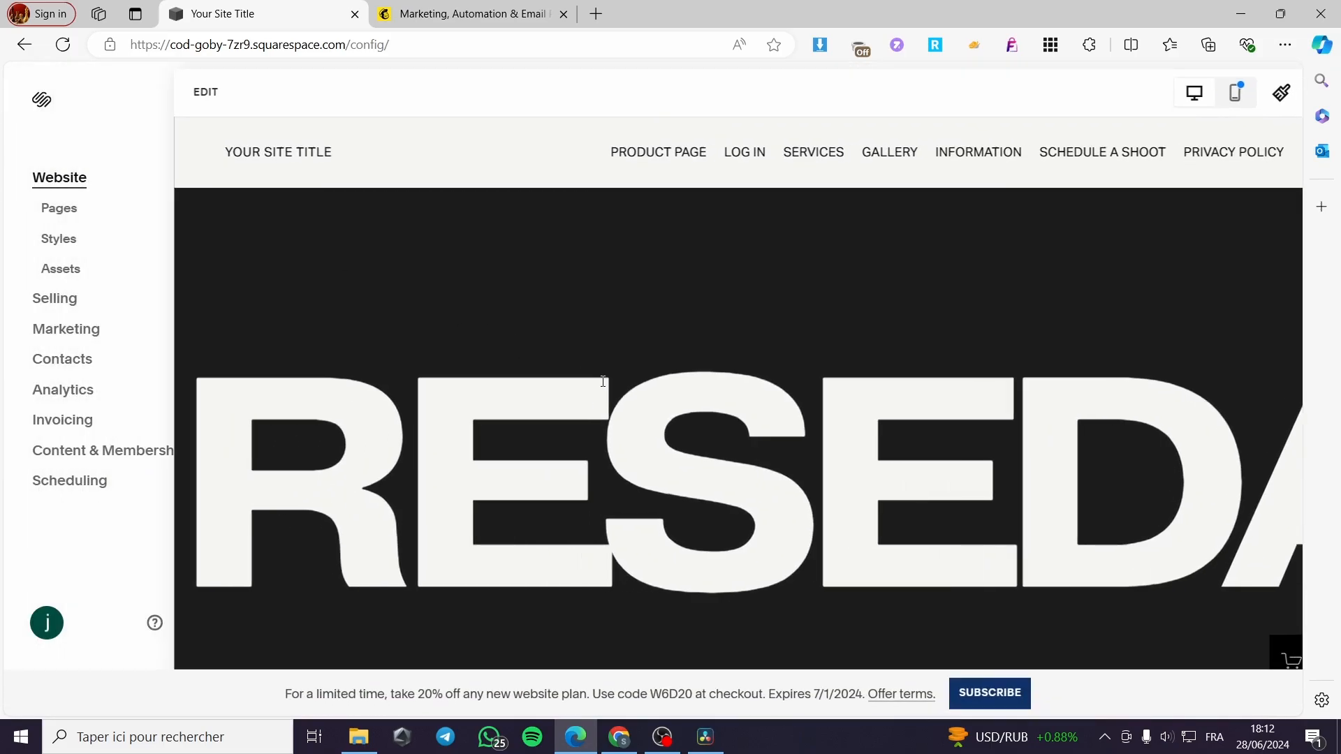
- Scroll down the published homepage to the Join Our Community form
scroll(664, 391, "down", 15)
scroll(691, 392, "down", 11)
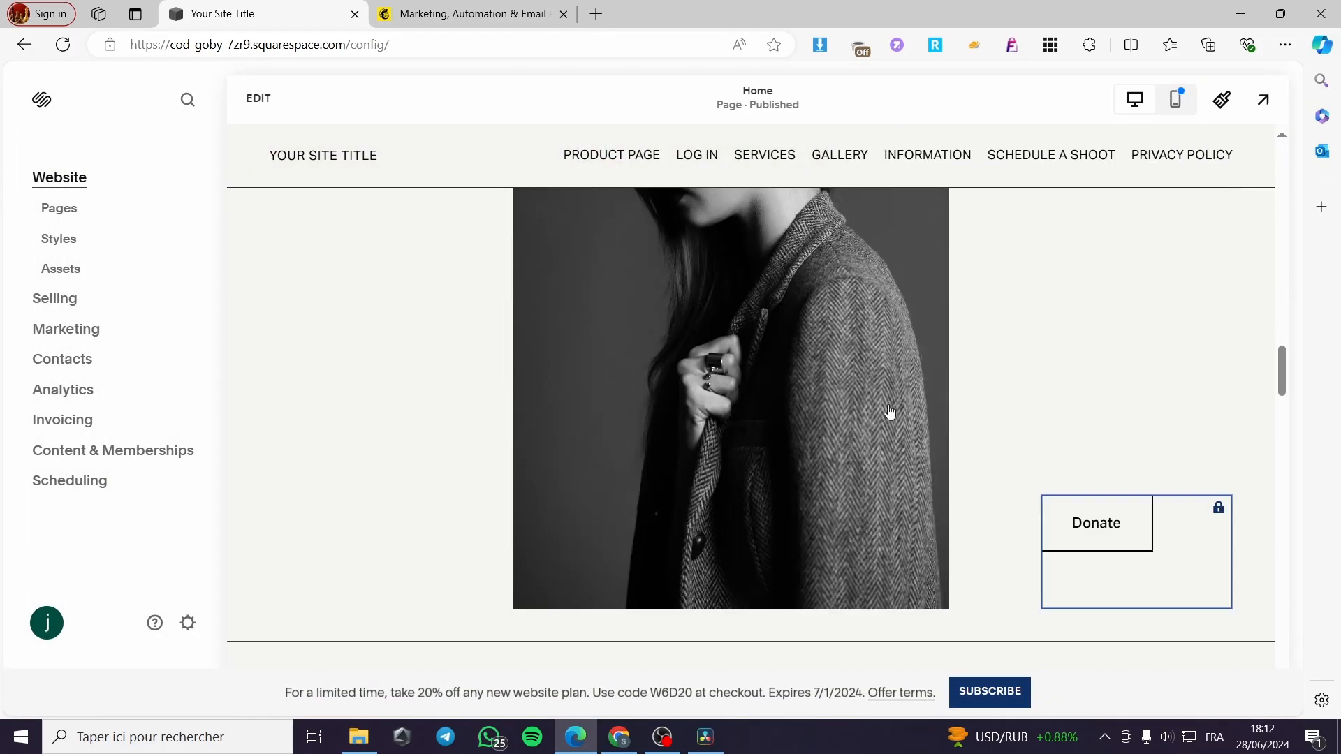
left_click_drag(1283, 385, 1279, 605)
right_click(1300, 606)
left_click(1279, 620)
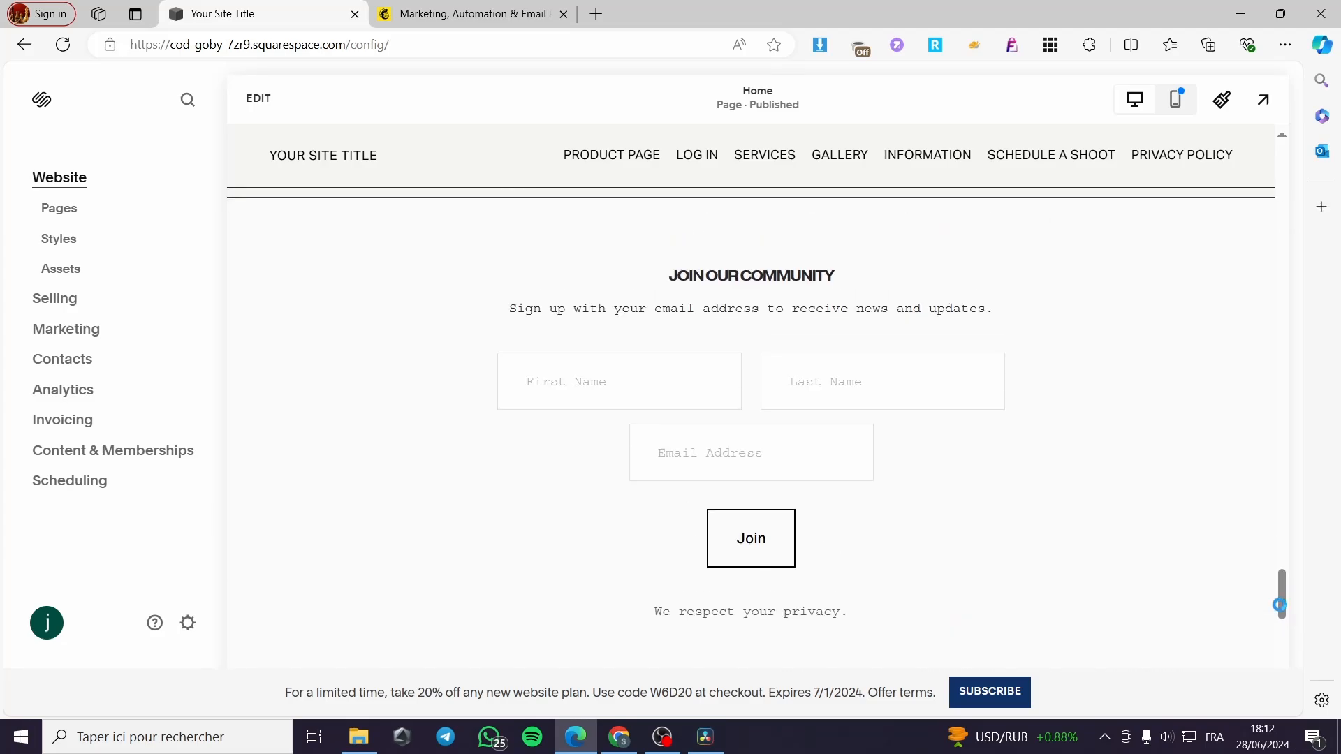